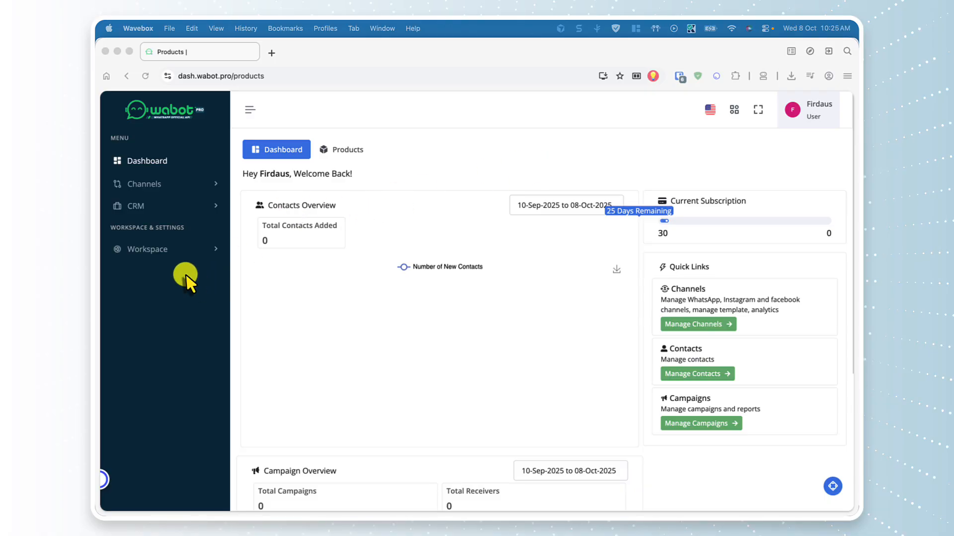
Open Workspace Billing and compare the MYR 297 Pro Plan with the active Free WABA Only plan
{"action": "left_click", "coordinate": [159, 248]}
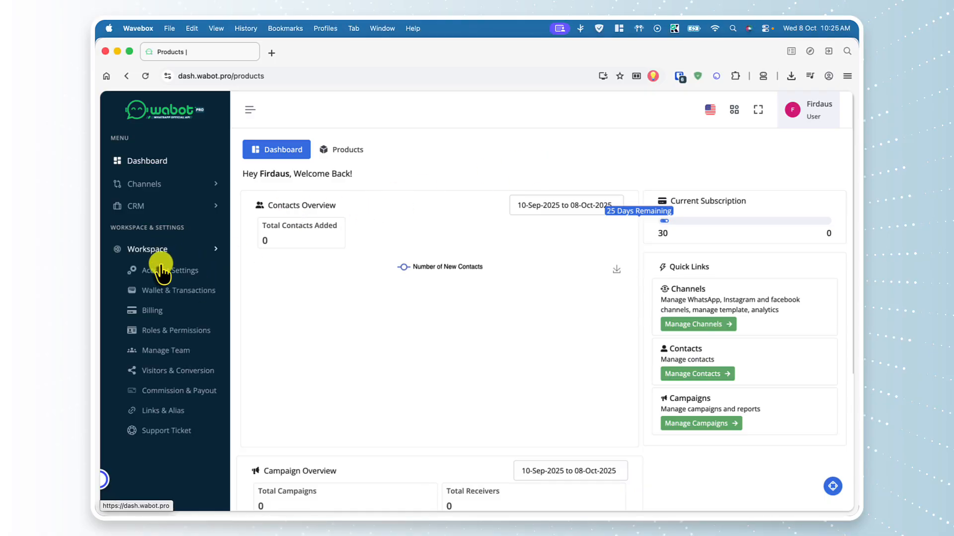
{"action": "left_click", "coordinate": [166, 318]}
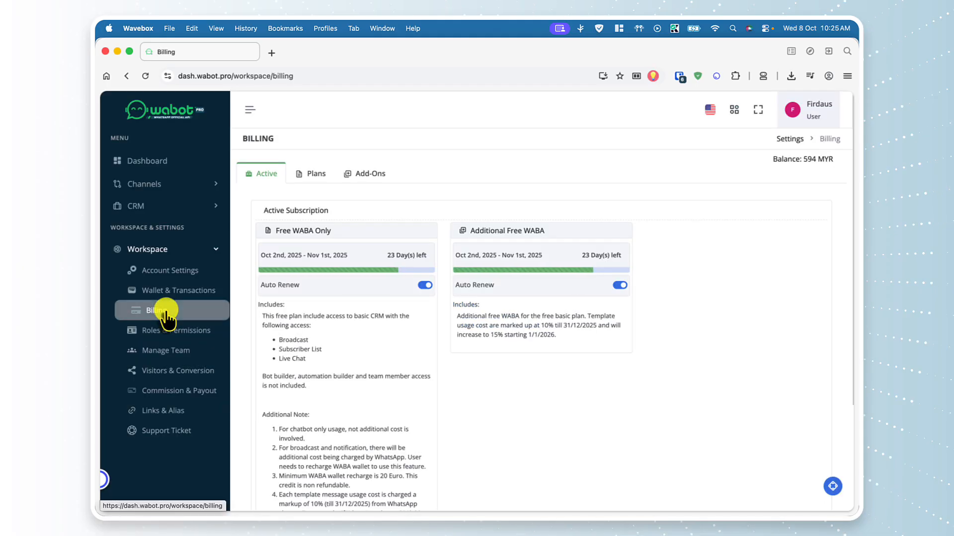
{"action": "left_click", "coordinate": [314, 179]}
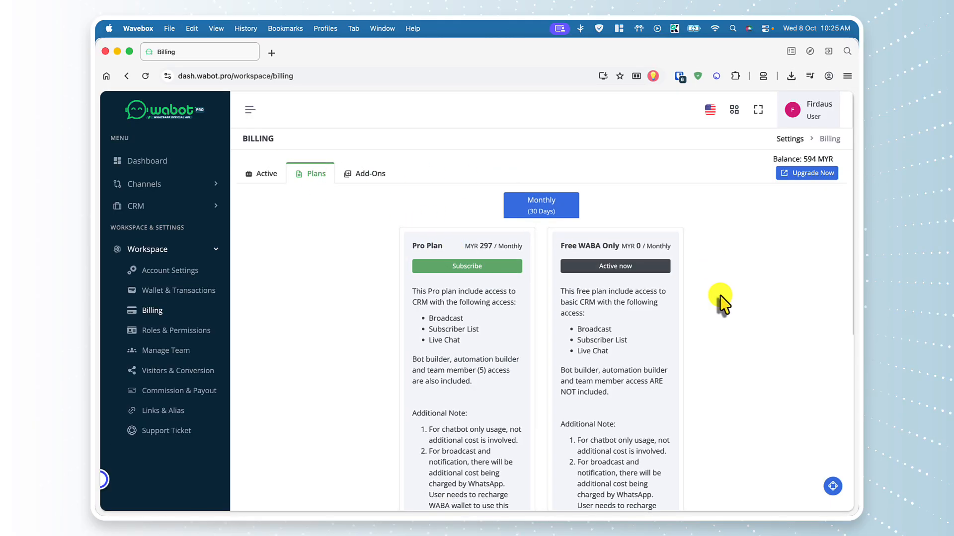
{"action": "scroll", "coordinate": [720, 297], "scroll_direction": "down", "scroll_amount": 3}
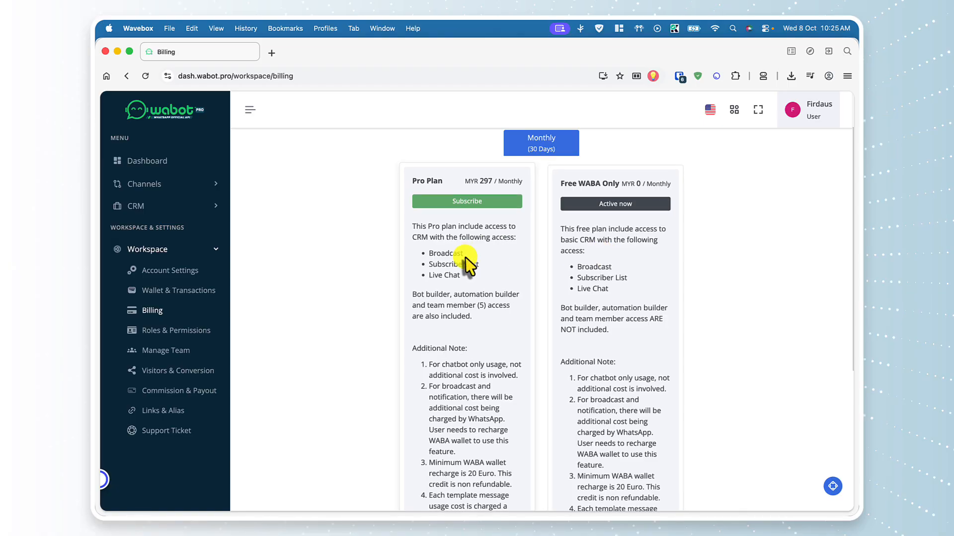
{"action": "left_click_drag", "start_coordinate": [413, 295], "coordinate": [513, 297]}
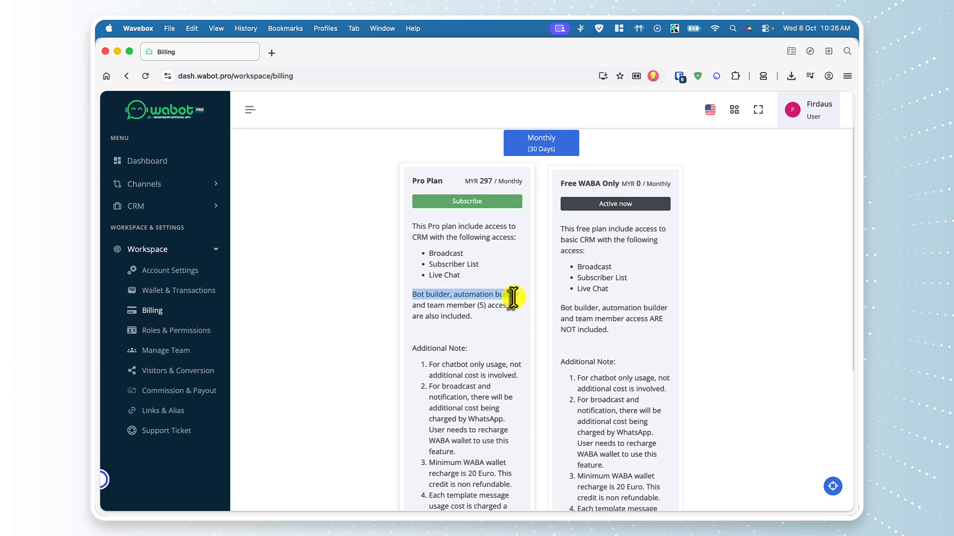
{"action": "scroll", "coordinate": [511, 298], "scroll_direction": "down", "scroll_amount": 2}
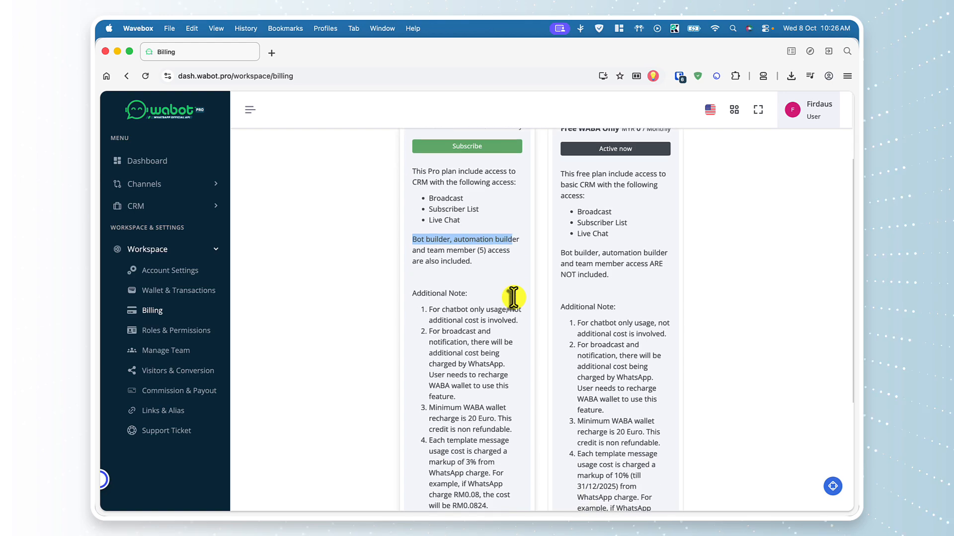
{"action": "scroll", "coordinate": [569, 303], "scroll_direction": "up", "scroll_amount": 1}
{"action": "scroll", "coordinate": [571, 304], "scroll_direction": "up", "scroll_amount": 1}
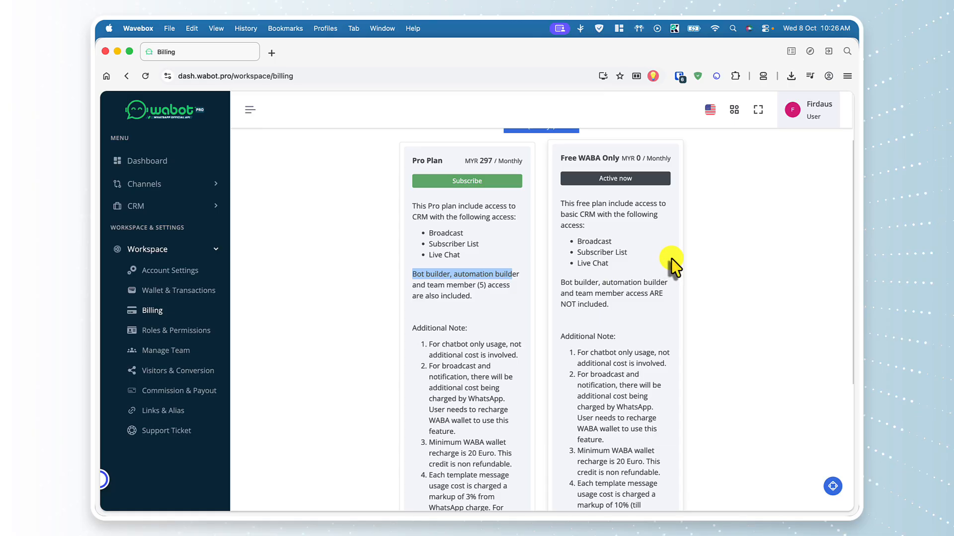
{"action": "scroll", "coordinate": [671, 258], "scroll_direction": "down", "scroll_amount": 4}
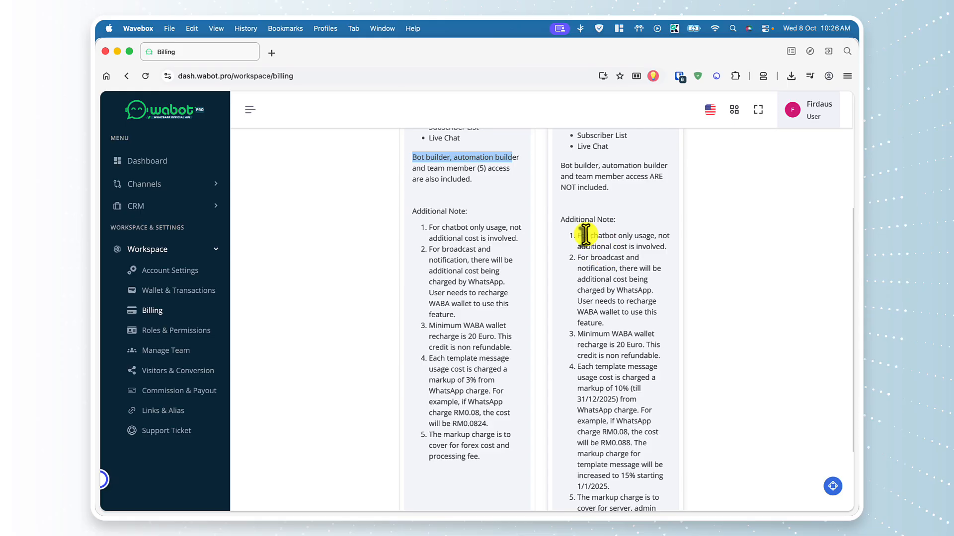
{"action": "left_click_drag", "start_coordinate": [590, 236], "coordinate": [638, 238]}
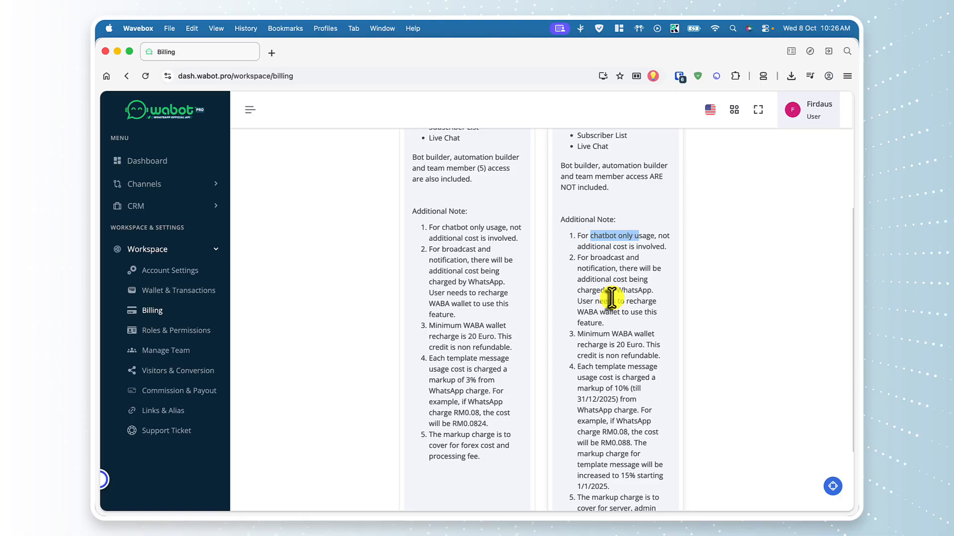
{"action": "scroll", "coordinate": [611, 298], "scroll_direction": "down", "scroll_amount": 1}
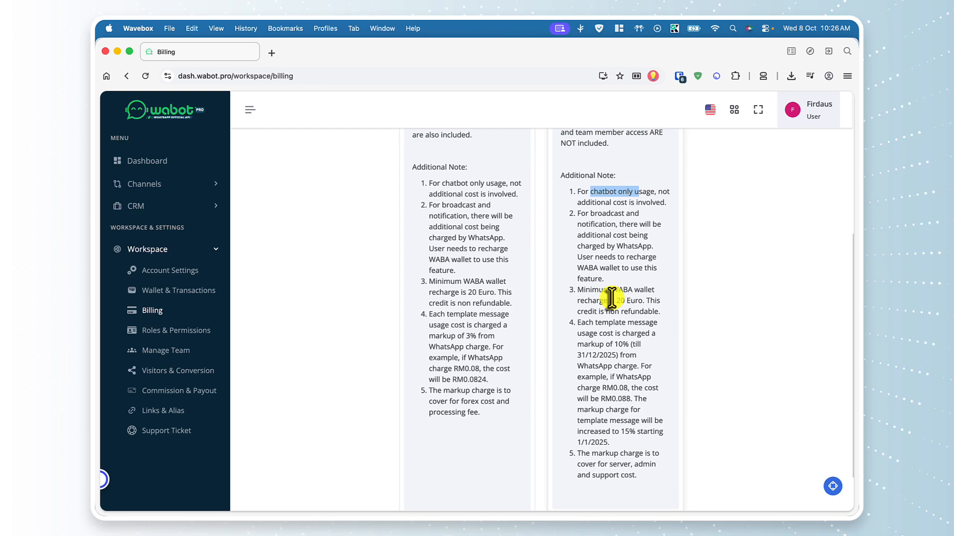
{"action": "left_click", "coordinate": [612, 298]}
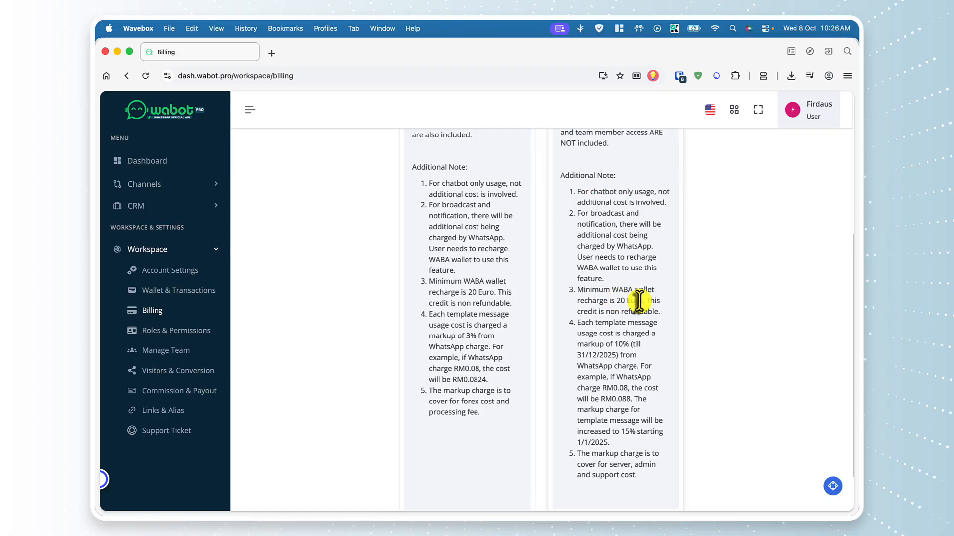
{"action": "scroll", "coordinate": [666, 336], "scroll_direction": "down", "scroll_amount": 2}
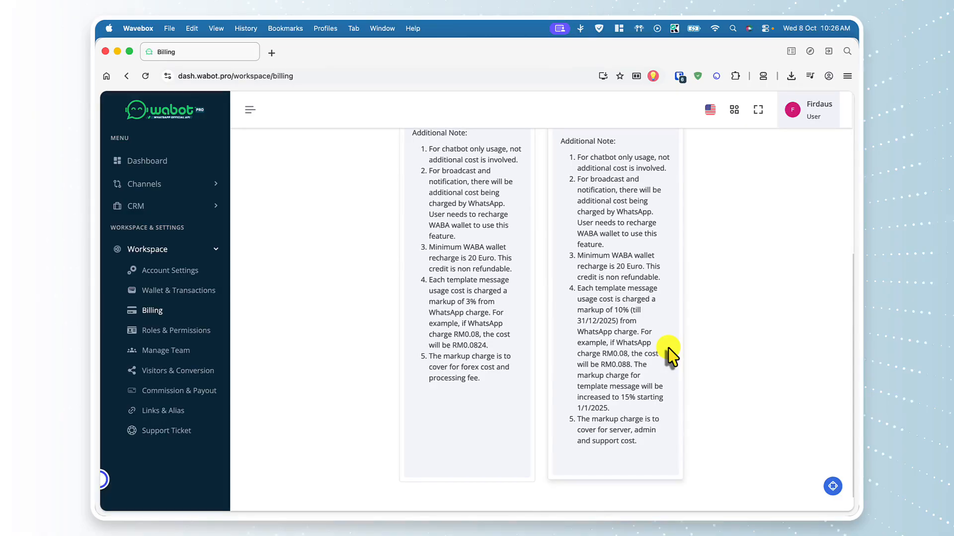
{"action": "scroll", "coordinate": [672, 343], "scroll_direction": "down", "scroll_amount": 1}
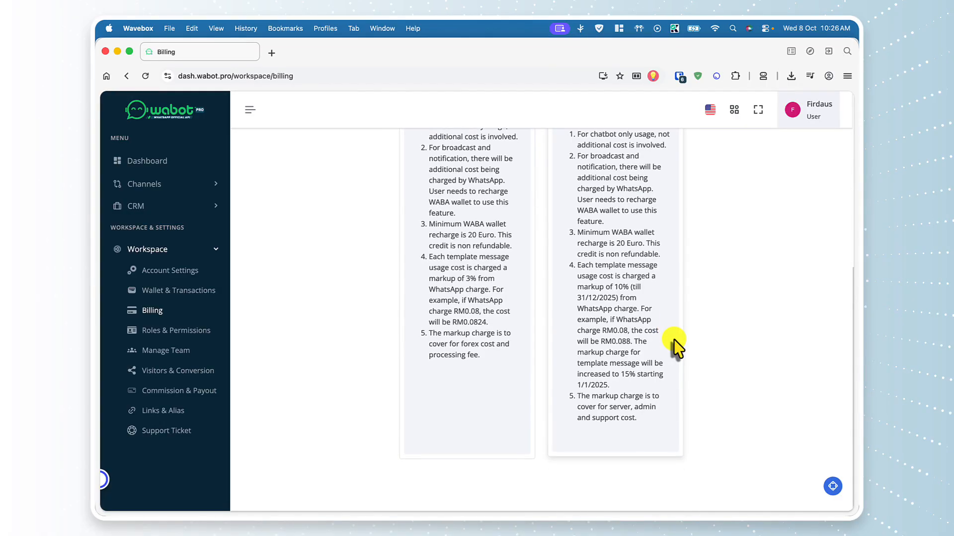
{"action": "scroll", "coordinate": [674, 339], "scroll_direction": "up", "scroll_amount": 5}
{"action": "scroll", "coordinate": [674, 338], "scroll_direction": "up", "scroll_amount": 2}
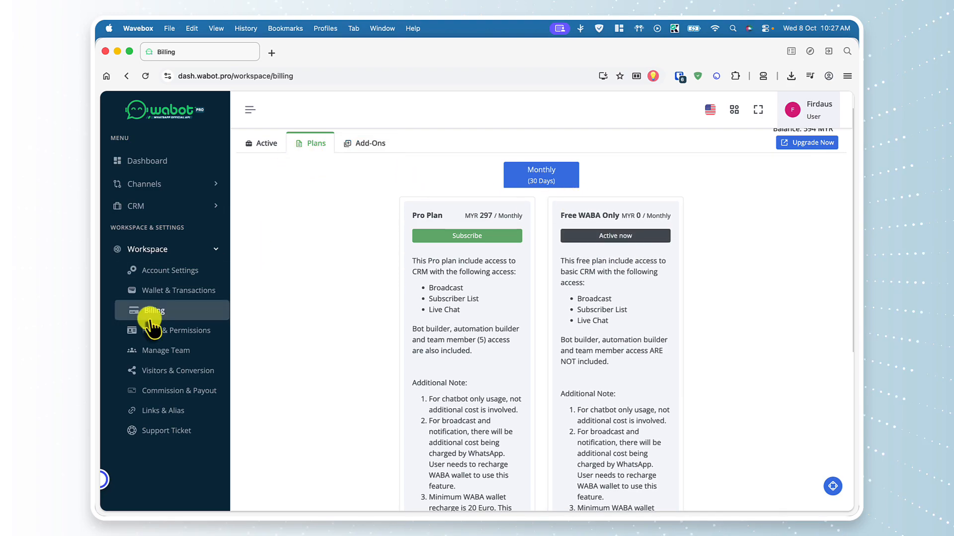
Review the billing Add-Ons, then return to the Dashboard
{"action": "left_click", "coordinate": [359, 145]}
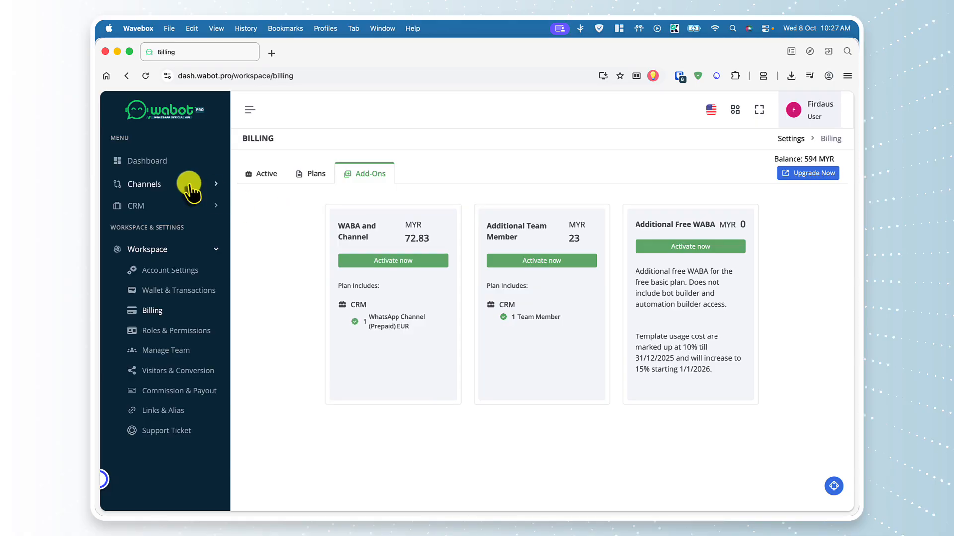
{"action": "left_click", "coordinate": [172, 164]}
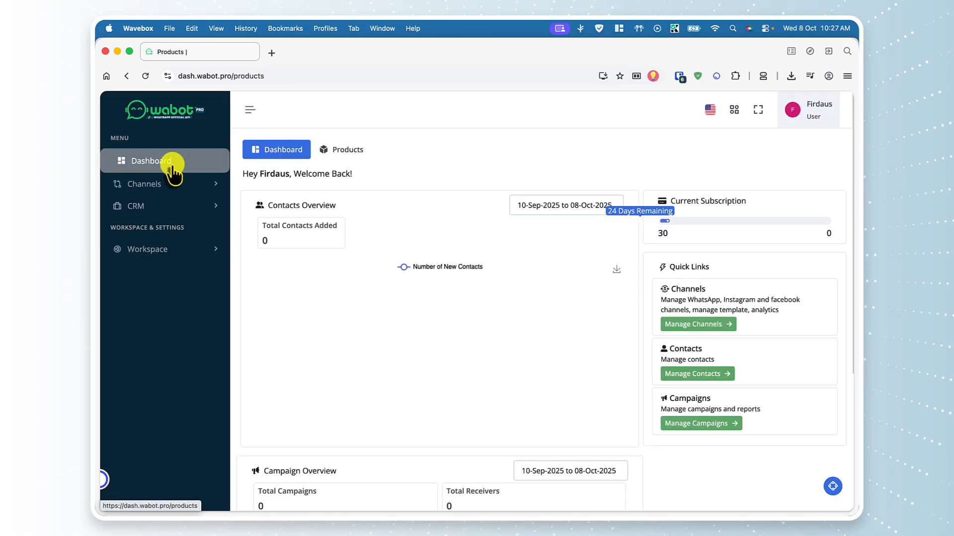
From Manage Channels, begin adding a new WhatsApp channel
{"action": "left_click", "coordinate": [705, 322]}
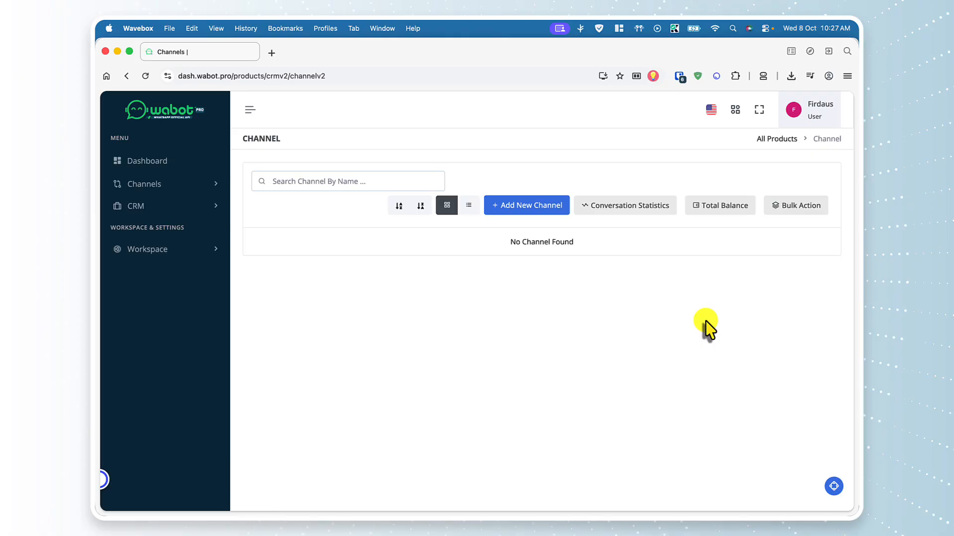
{"action": "left_click", "coordinate": [527, 207]}
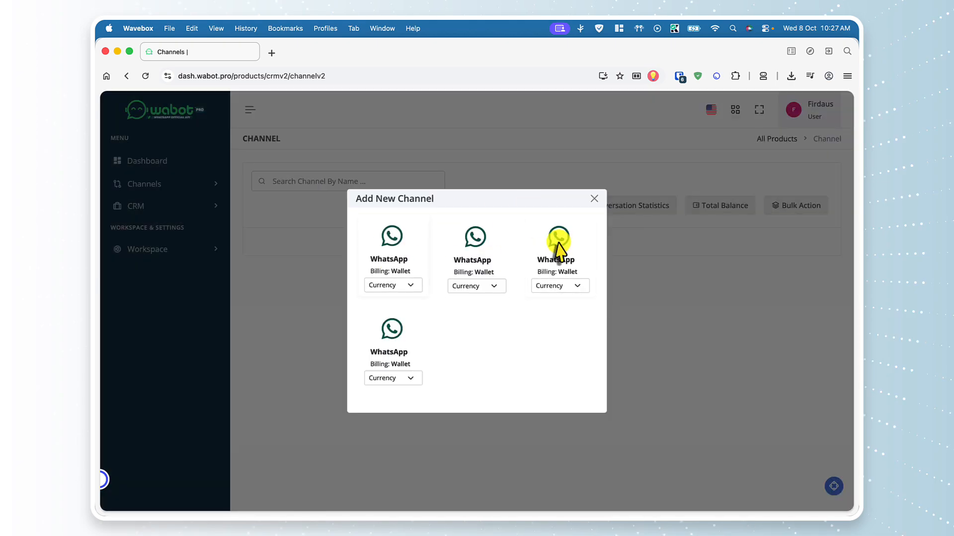
Set the first WhatsApp channel's currency to EUR and connect it
{"action": "left_click", "coordinate": [398, 286]}
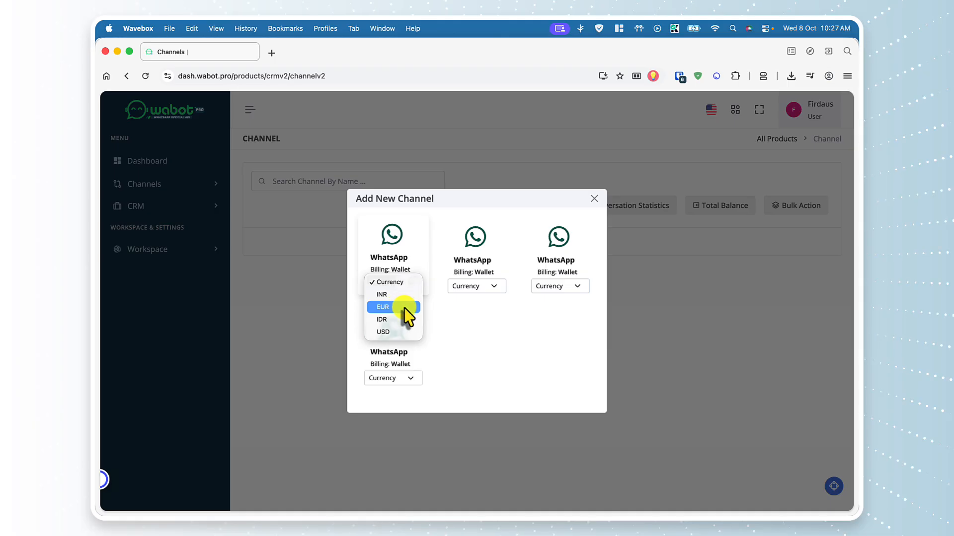
{"action": "left_click", "coordinate": [404, 308]}
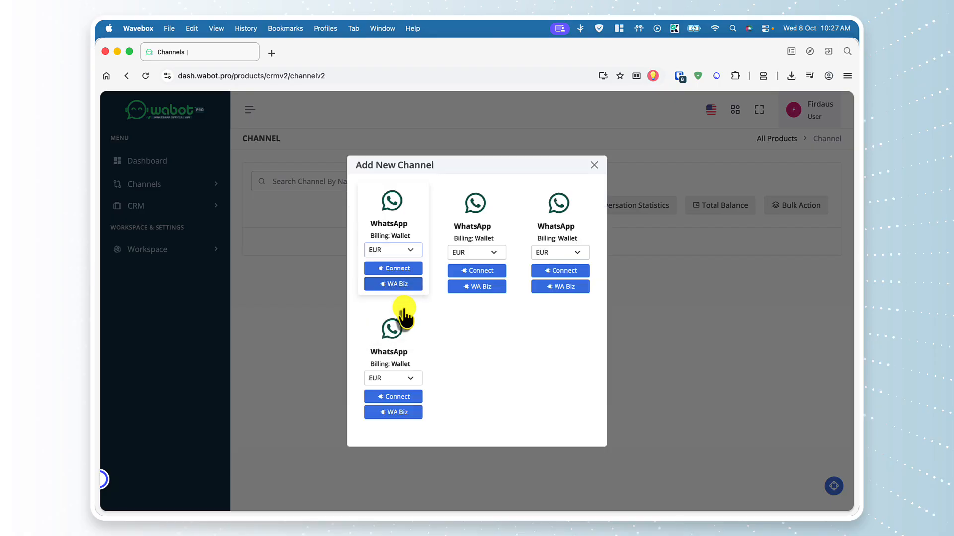
{"action": "left_click", "coordinate": [404, 270]}
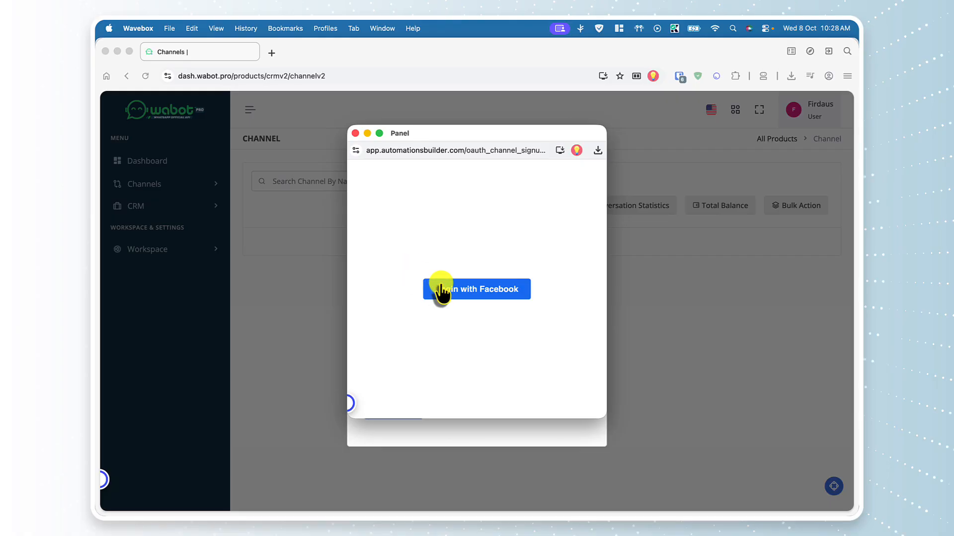
Log in with Facebook and continue as the signed-in account
{"action": "left_click", "coordinate": [455, 292]}
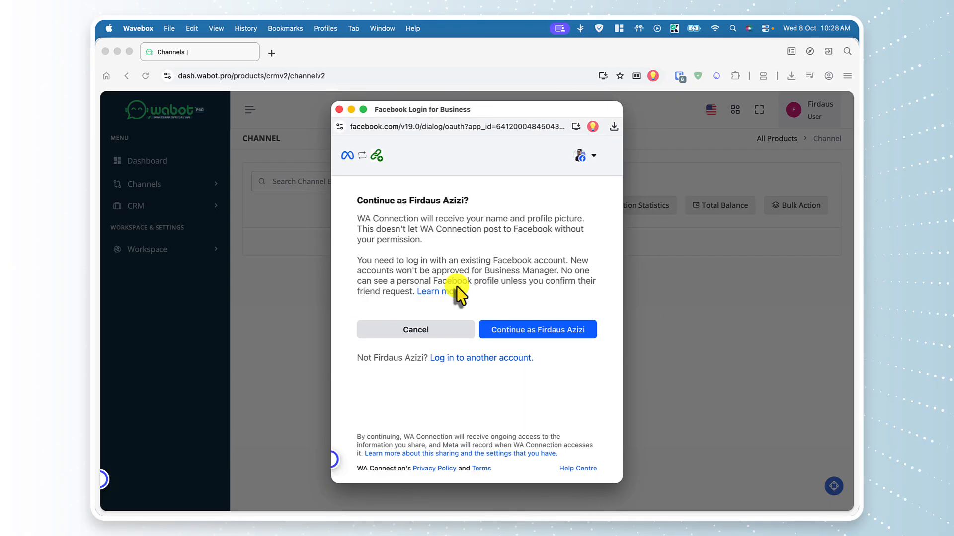
{"action": "left_click", "coordinate": [494, 330]}
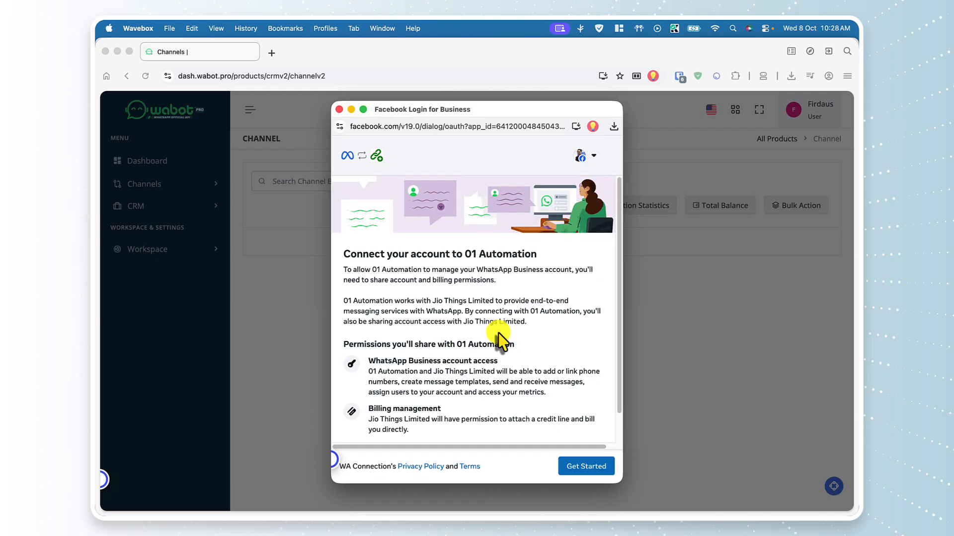
{"action": "scroll", "coordinate": [519, 360], "scroll_direction": "down", "scroll_amount": 2}
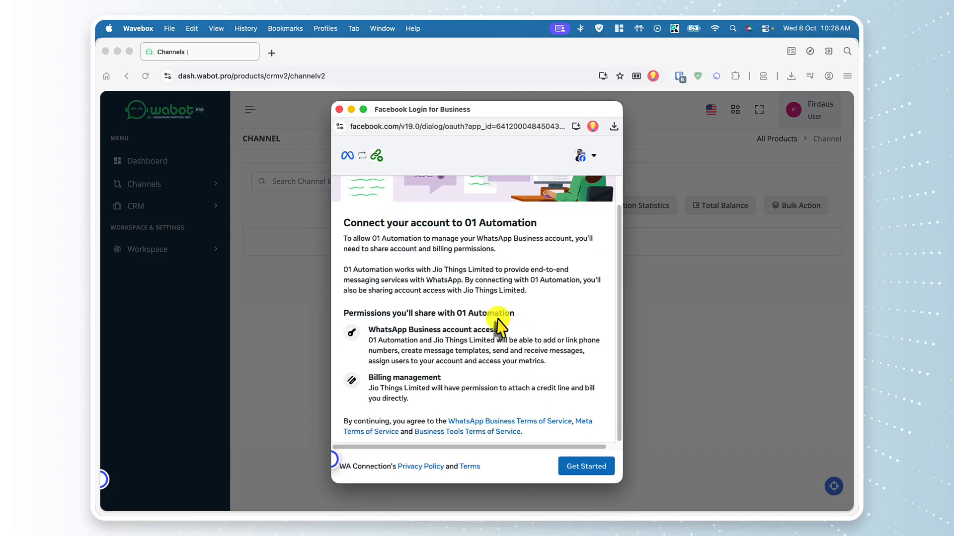
{"action": "left_click_drag", "start_coordinate": [455, 314], "coordinate": [517, 314]}
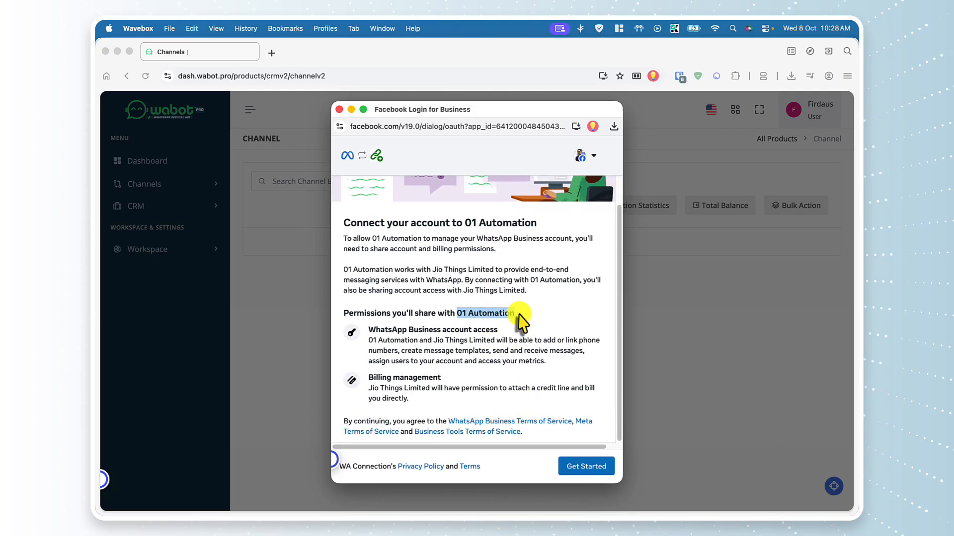
Start the WhatsApp setup with the Wabot business portfolio and continue
{"action": "left_click", "coordinate": [582, 466]}
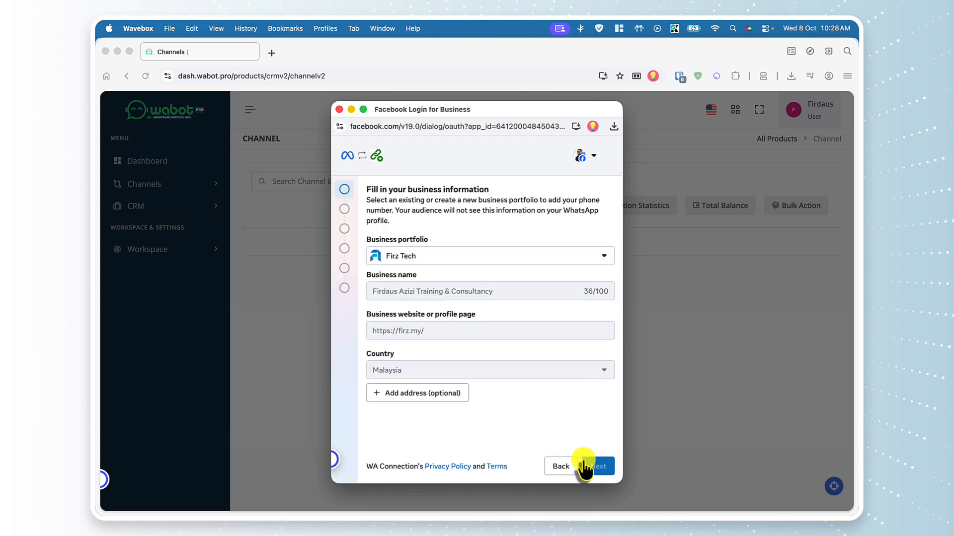
{"action": "left_click", "coordinate": [567, 256]}
{"action": "scroll", "coordinate": [522, 337], "scroll_direction": "down", "scroll_amount": 5}
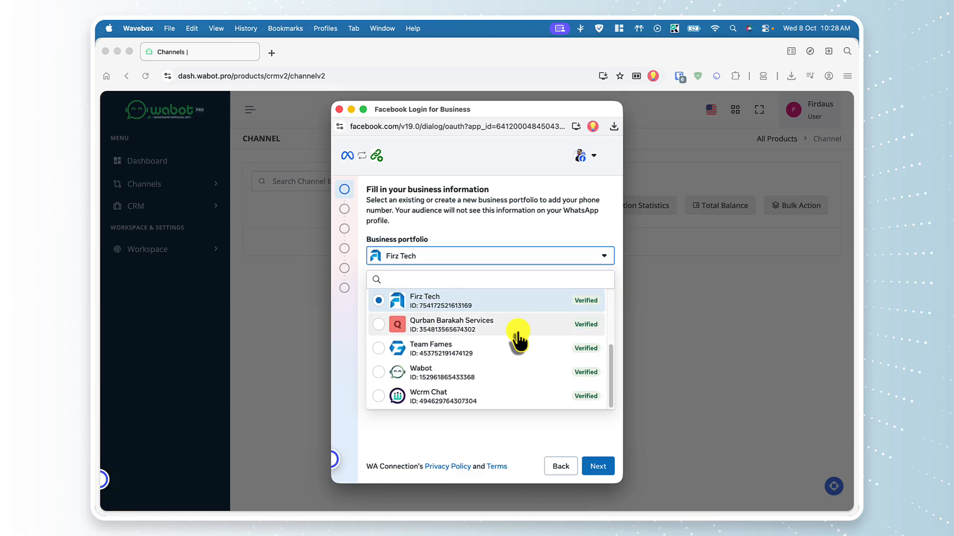
{"action": "left_click", "coordinate": [470, 378]}
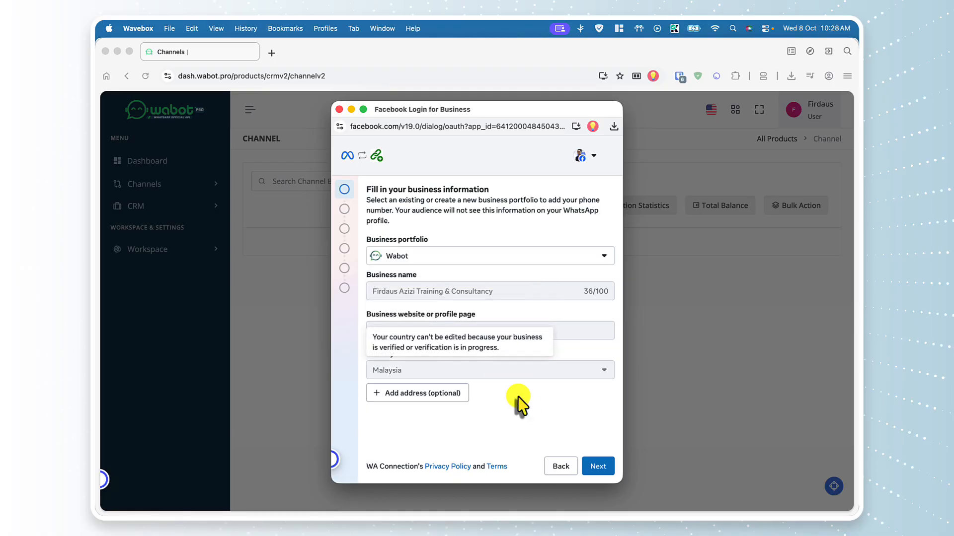
{"action": "left_click", "coordinate": [595, 469]}
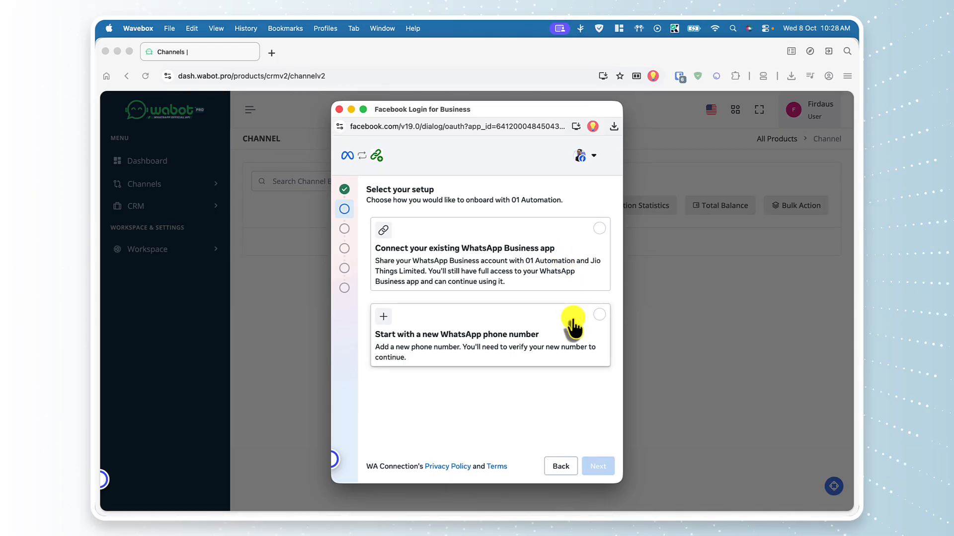
Choose to start with a new WhatsApp phone number and continue
{"action": "left_click", "coordinate": [598, 323]}
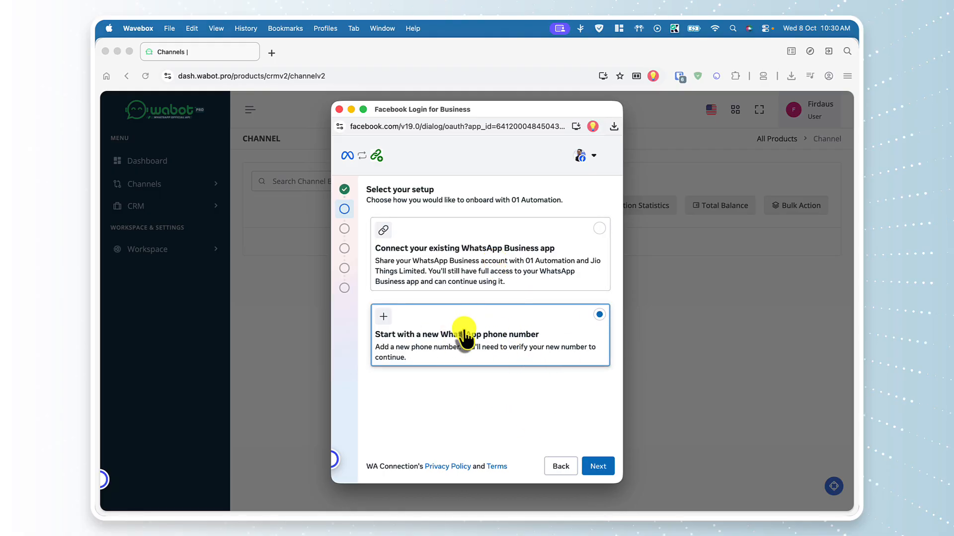
{"action": "left_click", "coordinate": [599, 467]}
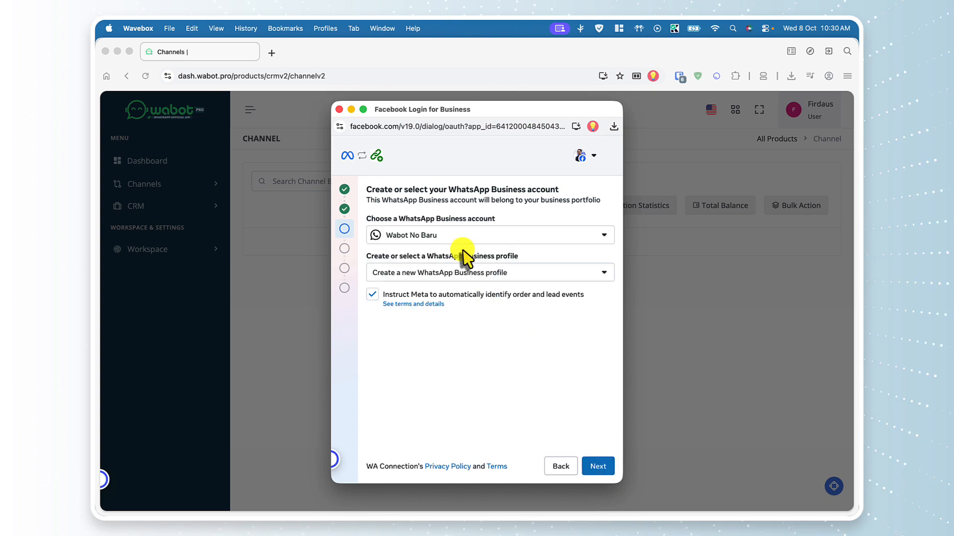
Create a new WhatsApp Business account with Meta order and lead event identification enabled
{"action": "left_click", "coordinate": [441, 236]}
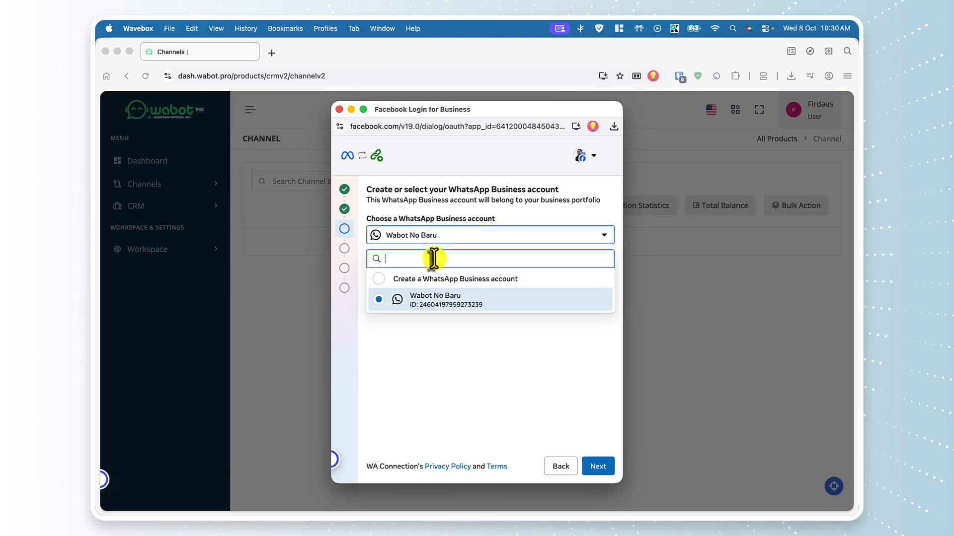
{"action": "left_click", "coordinate": [430, 277]}
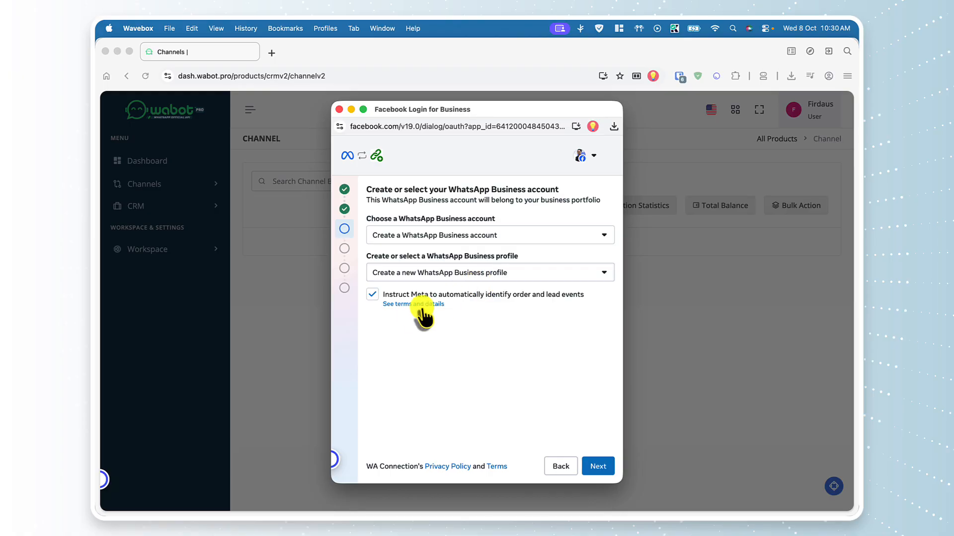
{"action": "left_click", "coordinate": [374, 298]}
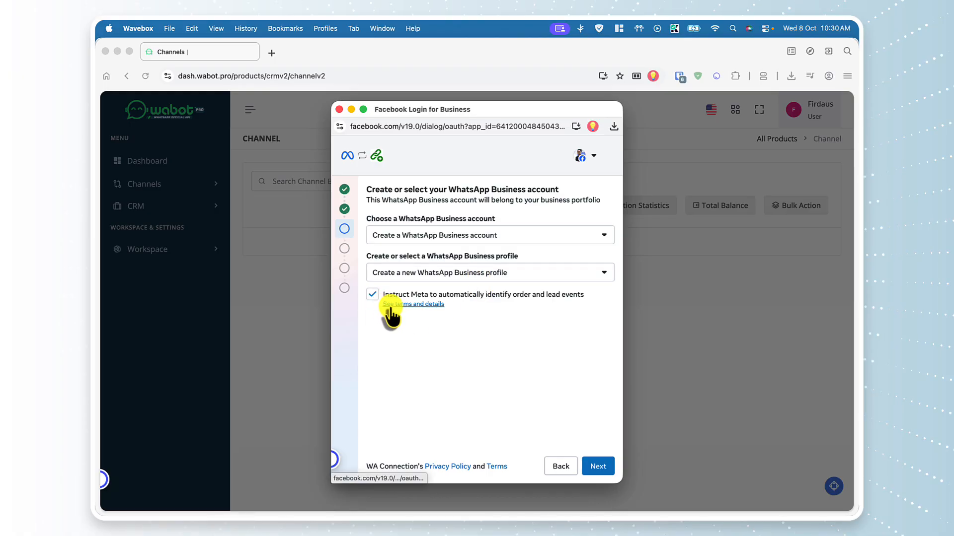
{"action": "left_click", "coordinate": [372, 296]}
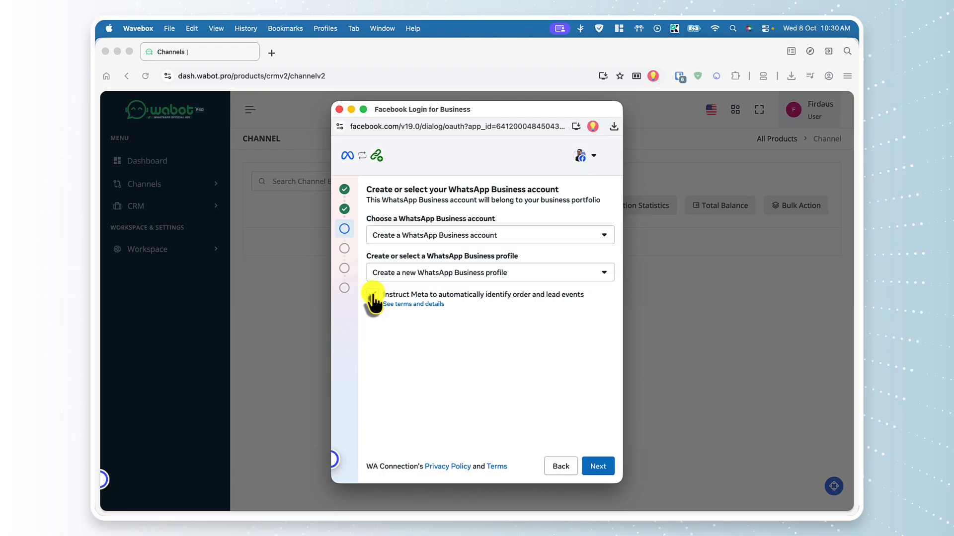
{"action": "left_click", "coordinate": [373, 297]}
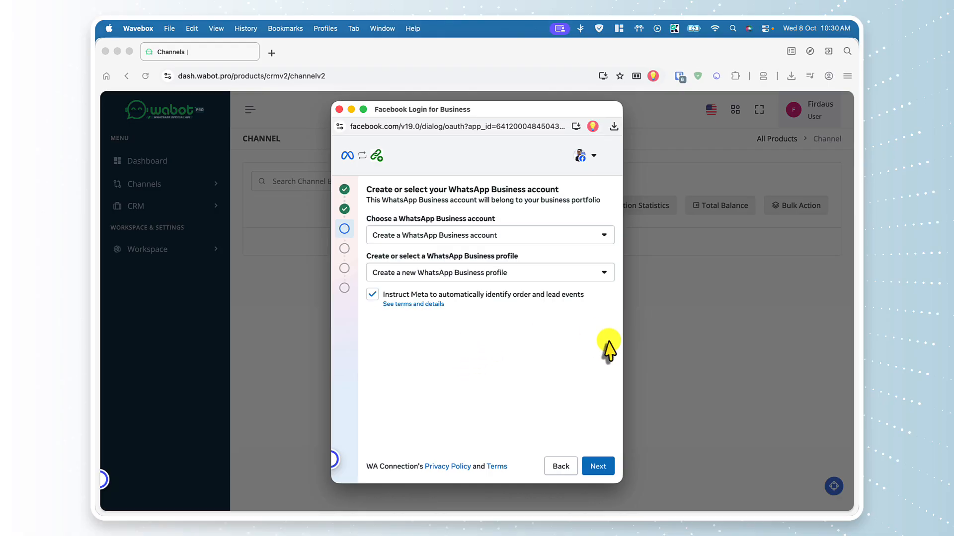
{"action": "left_click", "coordinate": [599, 466]}
{"action": "left_click", "coordinate": [398, 267]}
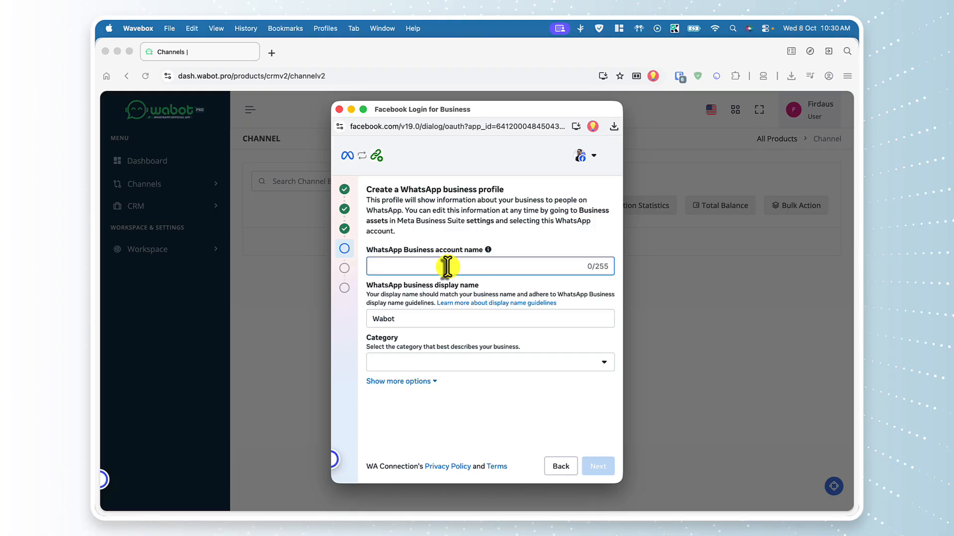
Name the account 'Demo Wabot Pro Free' and open the display name guidelines
{"action": "type", "text": "Demo Wabot Pro Free"}
{"action": "left_click", "coordinate": [426, 319]}
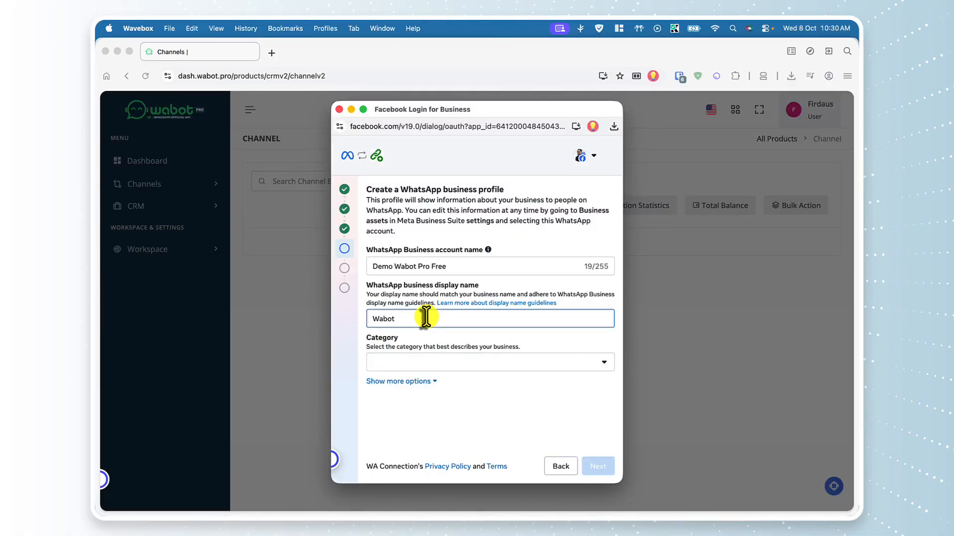
{"action": "left_click", "coordinate": [460, 304]}
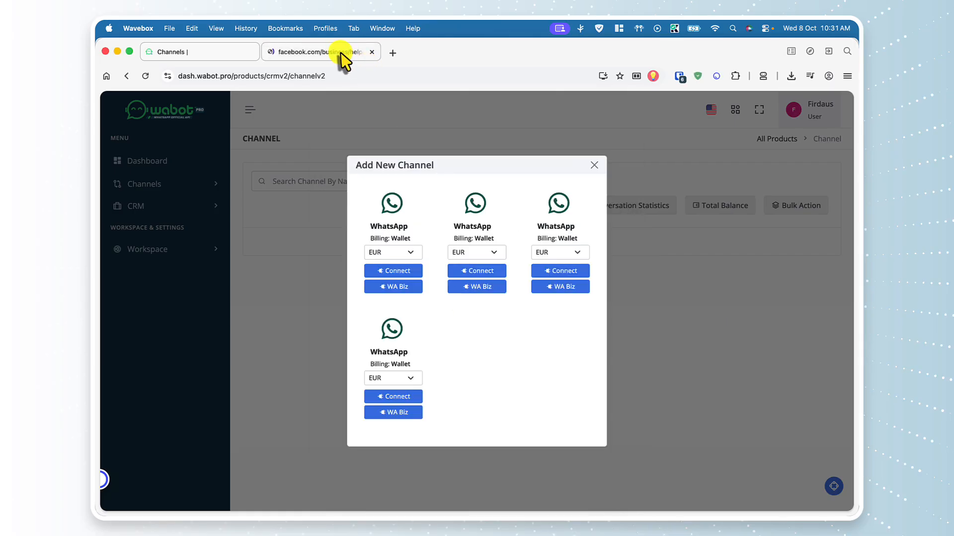
Switch to the Facebook display name help page tab in Wavebox
{"action": "left_click", "coordinate": [341, 53]}
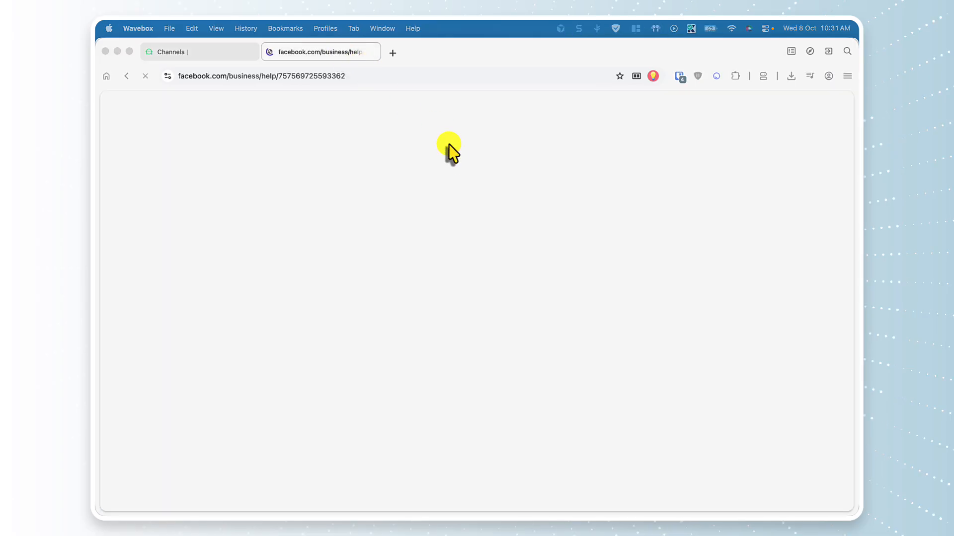
{"action": "left_click", "coordinate": [338, 54]}
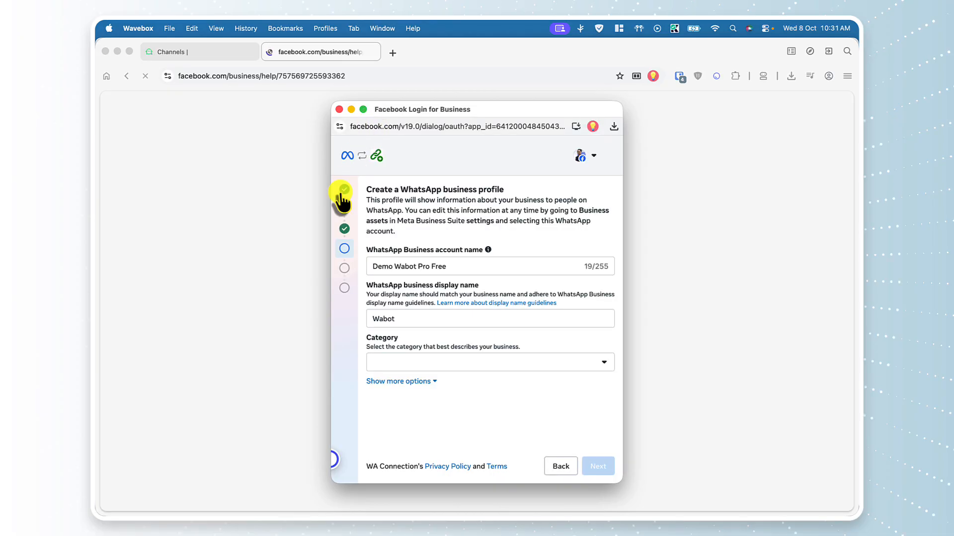
Set the business category to Professional services
{"action": "left_click", "coordinate": [494, 364]}
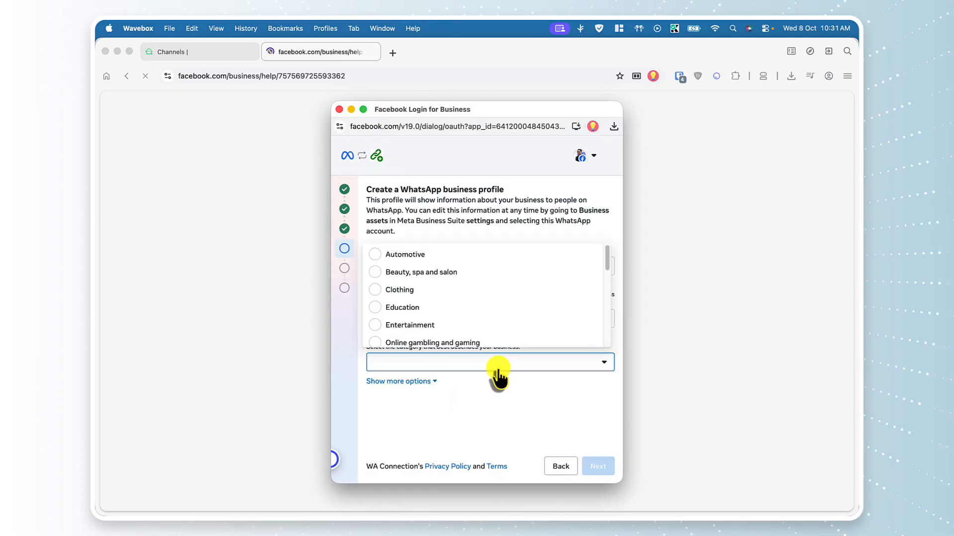
{"action": "scroll", "coordinate": [484, 334], "scroll_direction": "down", "scroll_amount": 10}
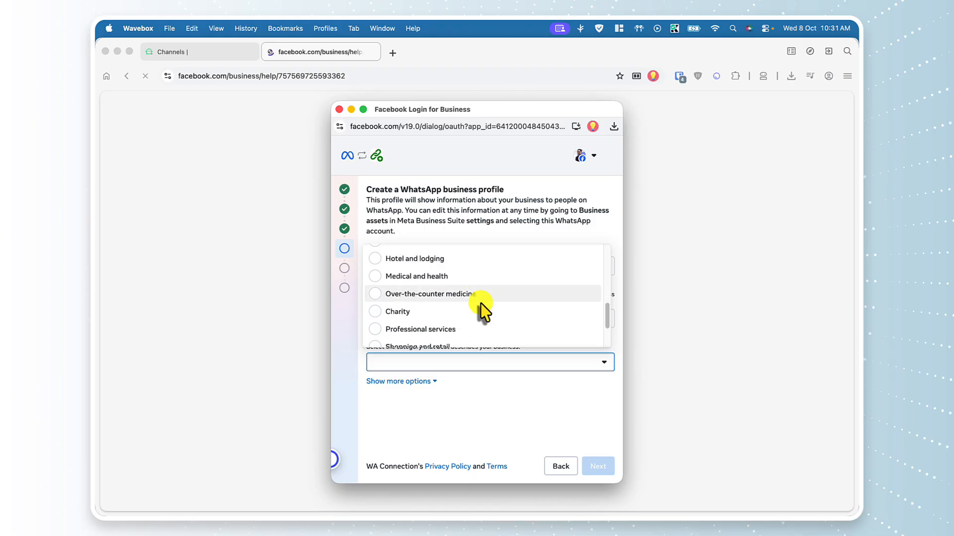
{"action": "left_click", "coordinate": [486, 269]}
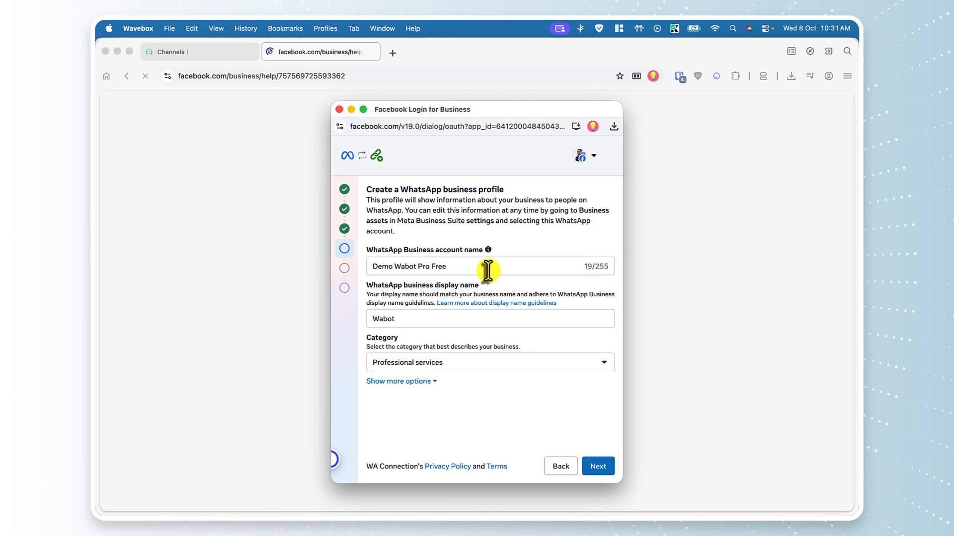
Set the time zone to (GMT+08:00) Asia/Kuala Lumpur and submit the profile
{"action": "left_click", "coordinate": [417, 382]}
{"action": "scroll", "coordinate": [421, 387], "scroll_direction": "down", "scroll_amount": 3}
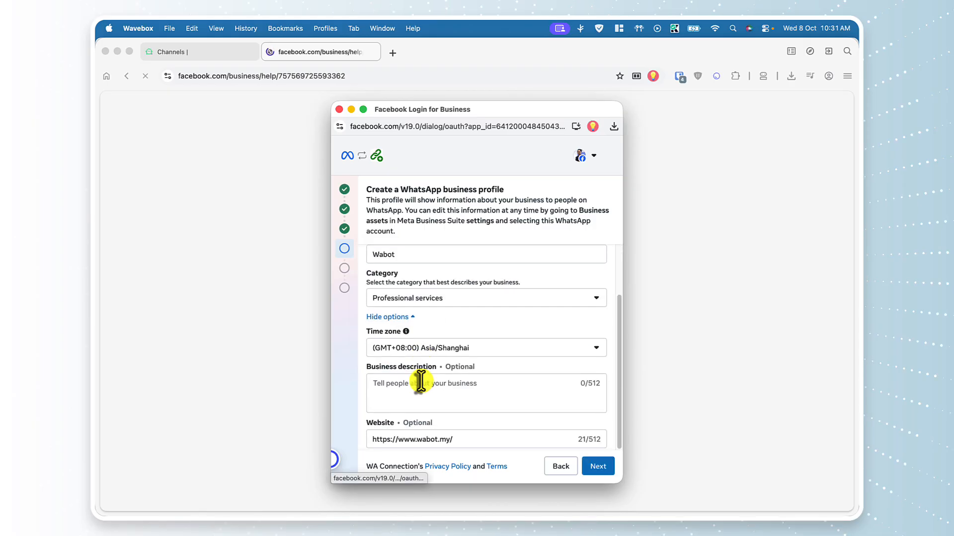
{"action": "left_click", "coordinate": [464, 351]}
{"action": "type", "text": "kua"}
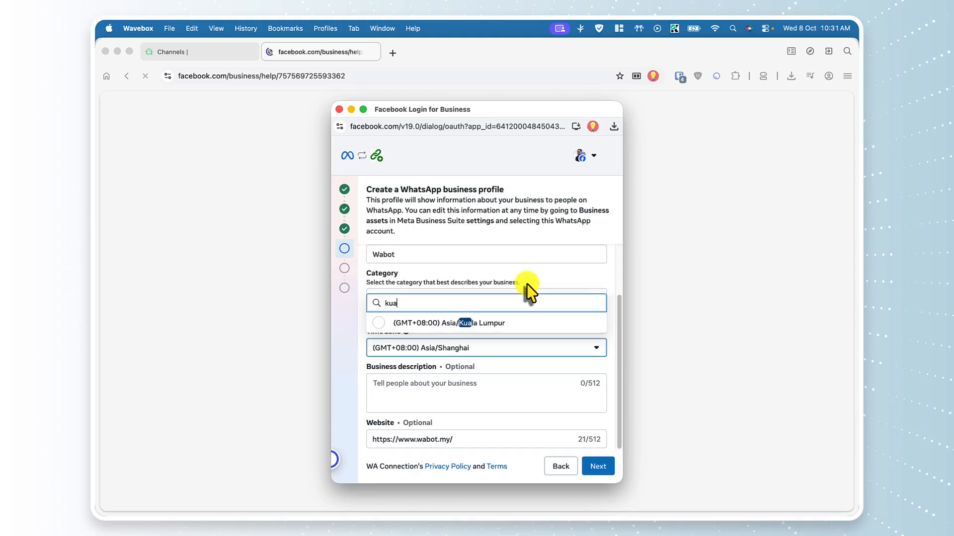
{"action": "left_click", "coordinate": [531, 322]}
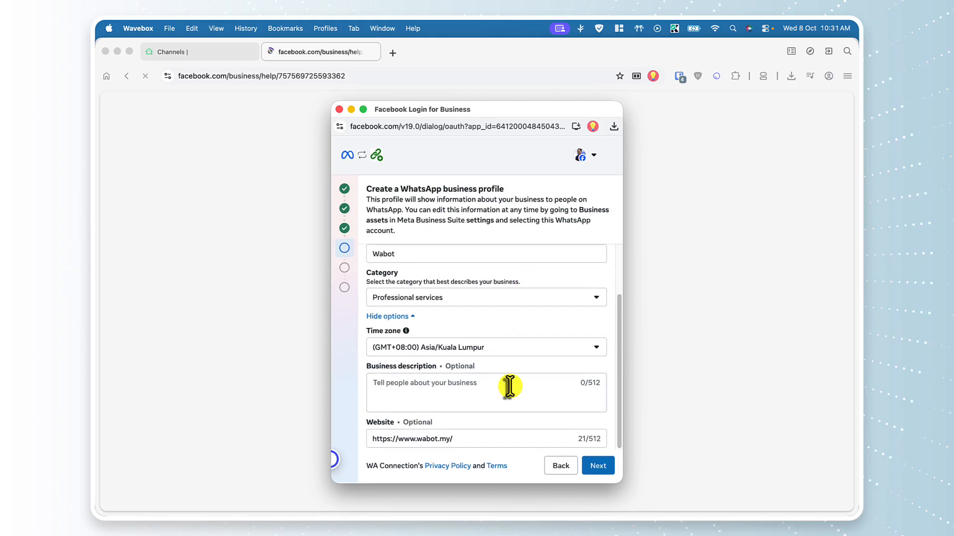
{"action": "scroll", "coordinate": [543, 426], "scroll_direction": "up", "scroll_amount": 3}
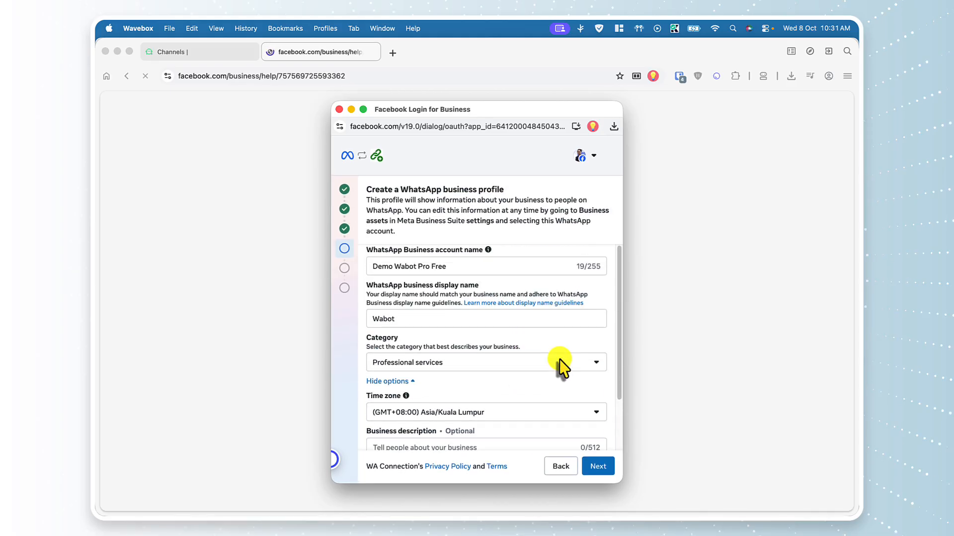
{"action": "left_click", "coordinate": [598, 467]}
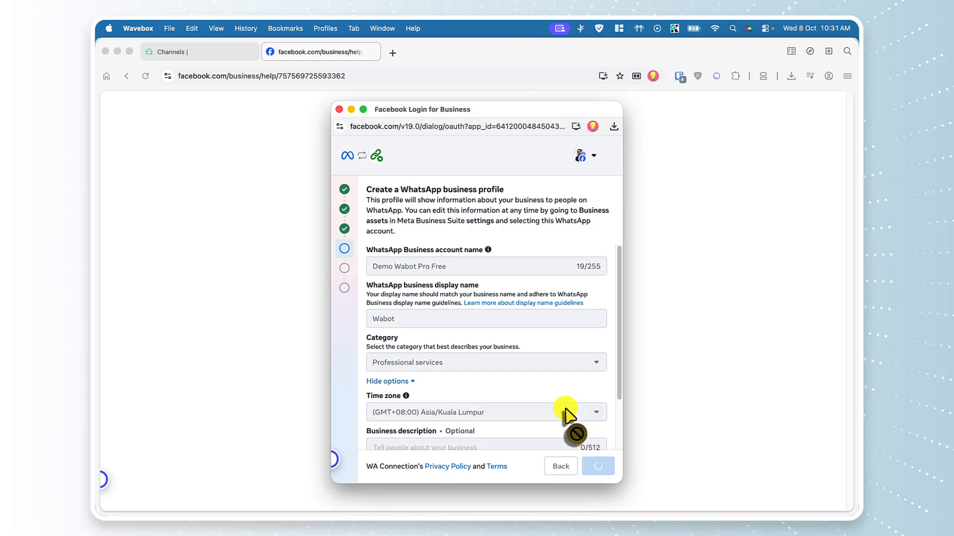
Choose 'Use a display name only' and continue past the Add your WhatsApp phone number step
{"action": "scroll", "coordinate": [565, 412], "scroll_direction": "down", "scroll_amount": 3}
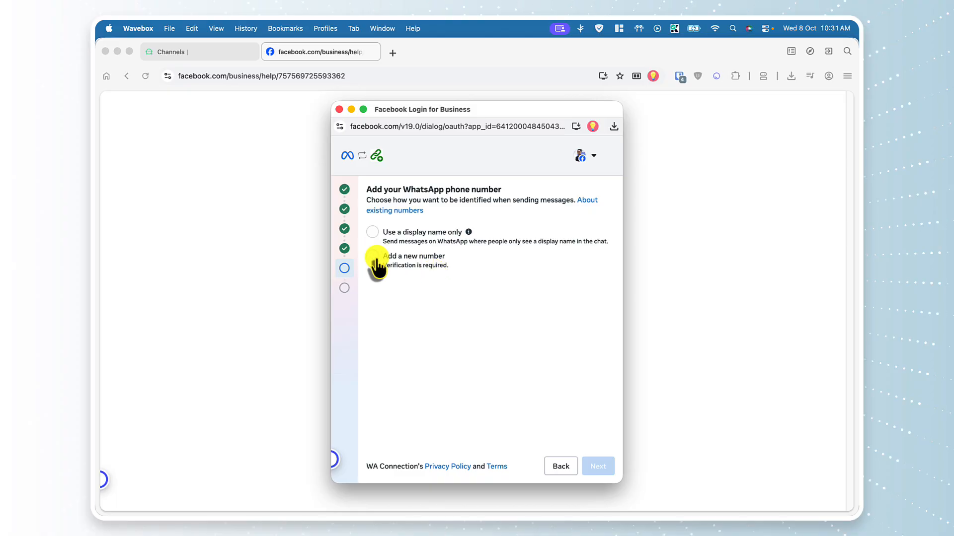
{"action": "left_click", "coordinate": [372, 233]}
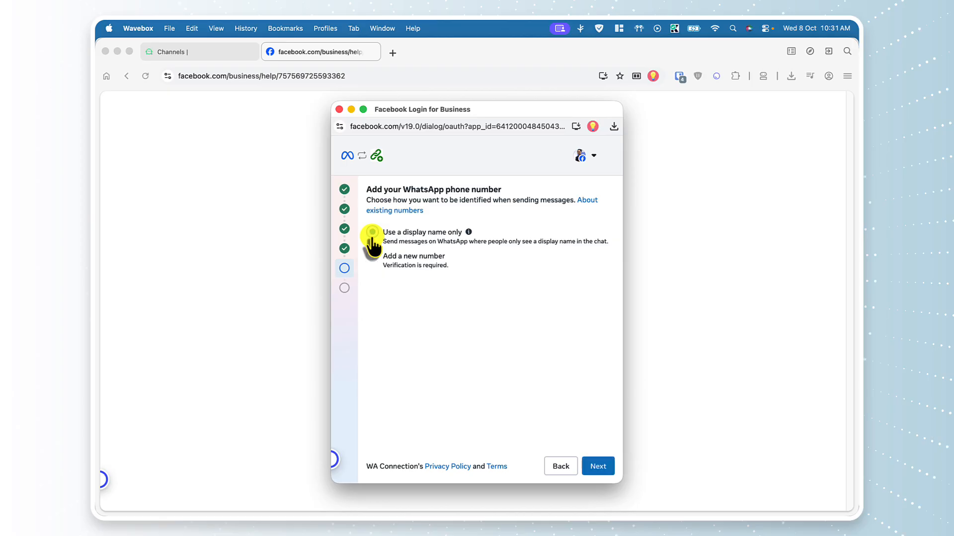
{"action": "mouse_move", "coordinate": [469, 232]}
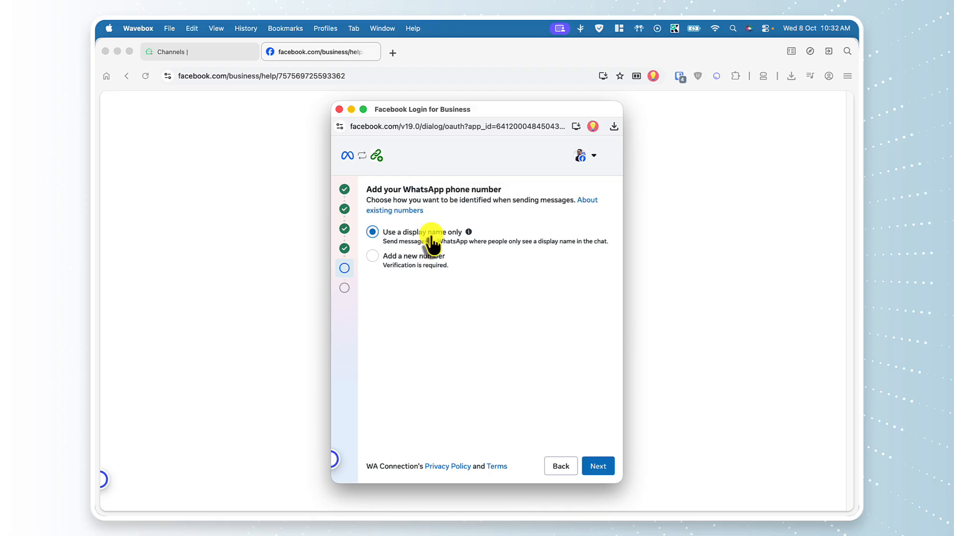
{"action": "left_click", "coordinate": [599, 470]}
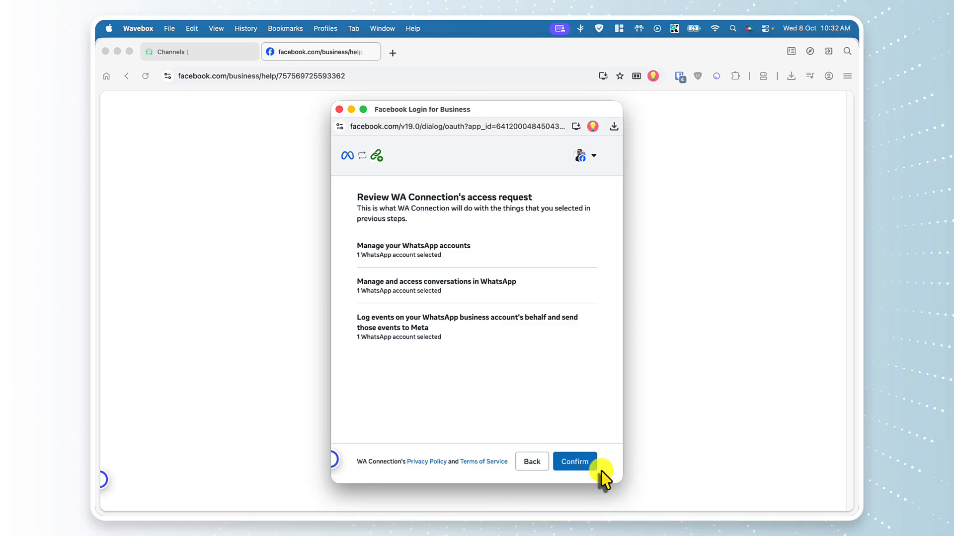
Confirm WA Connection's access request so the business is ready to chat with a reserved number
{"action": "left_click", "coordinate": [561, 465]}
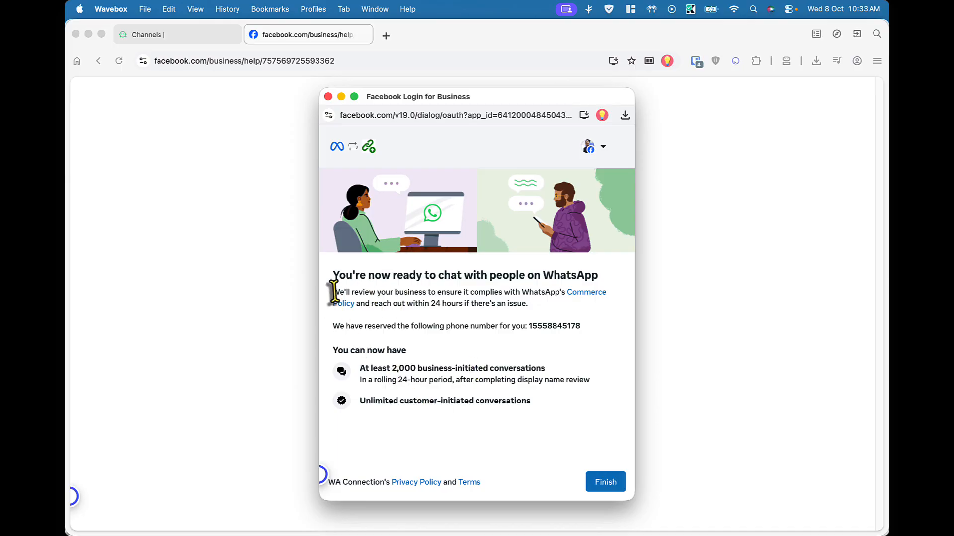
Highlight the reserved number and conversation benefit lines, then finish the Facebook setup
{"action": "double_click", "coordinate": [552, 327]}
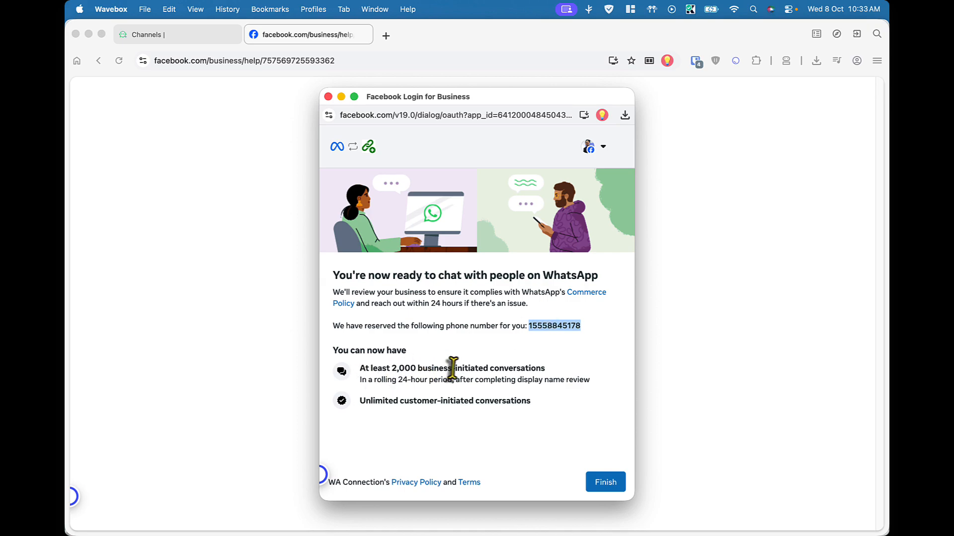
{"action": "left_click_drag", "start_coordinate": [359, 369], "coordinate": [449, 377]}
{"action": "left_click", "coordinate": [405, 372]}
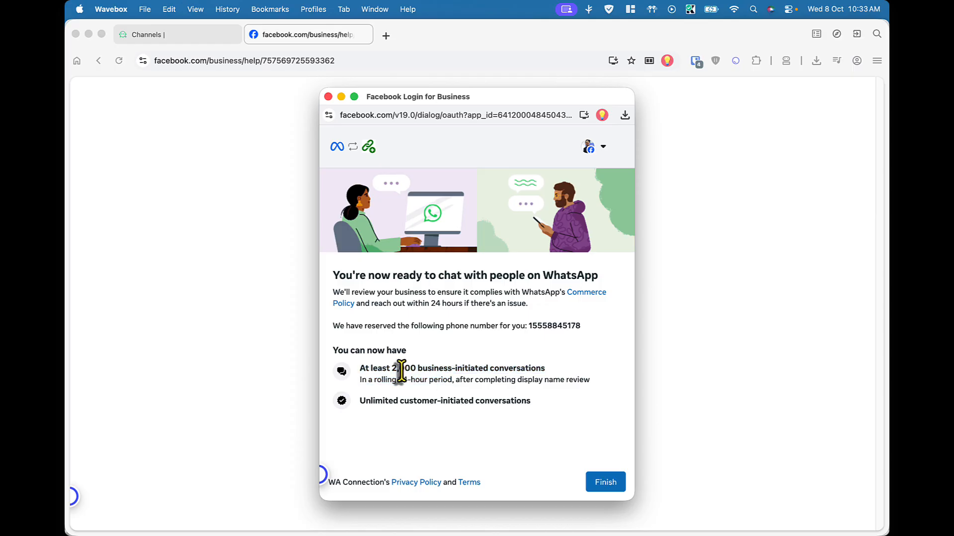
{"action": "left_click_drag", "start_coordinate": [392, 370], "coordinate": [492, 368]}
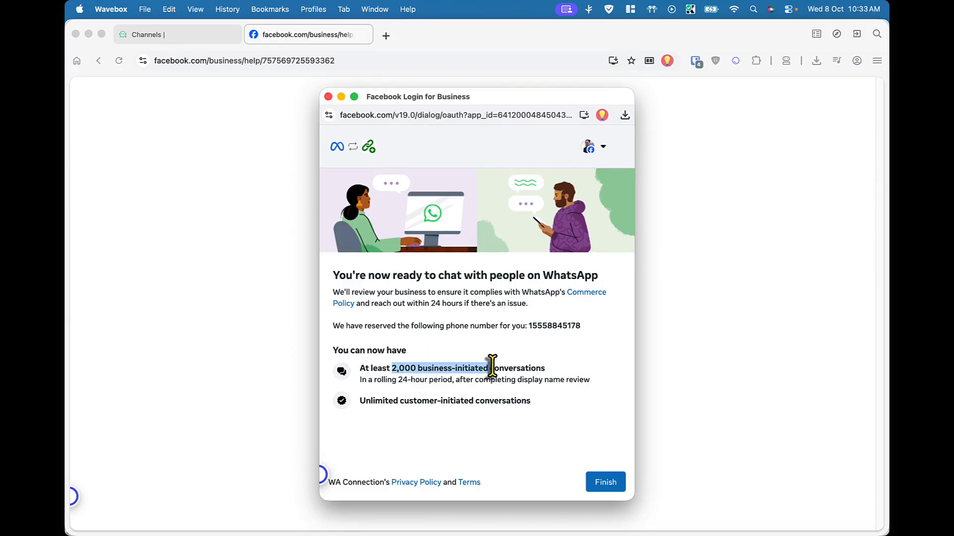
{"action": "left_click", "coordinate": [400, 378]}
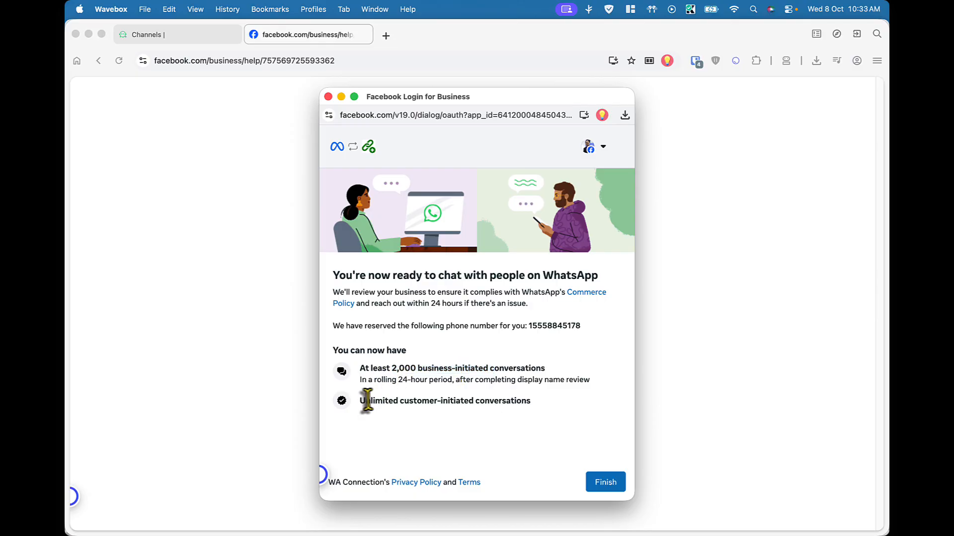
{"action": "left_click_drag", "start_coordinate": [360, 401], "coordinate": [538, 411]}
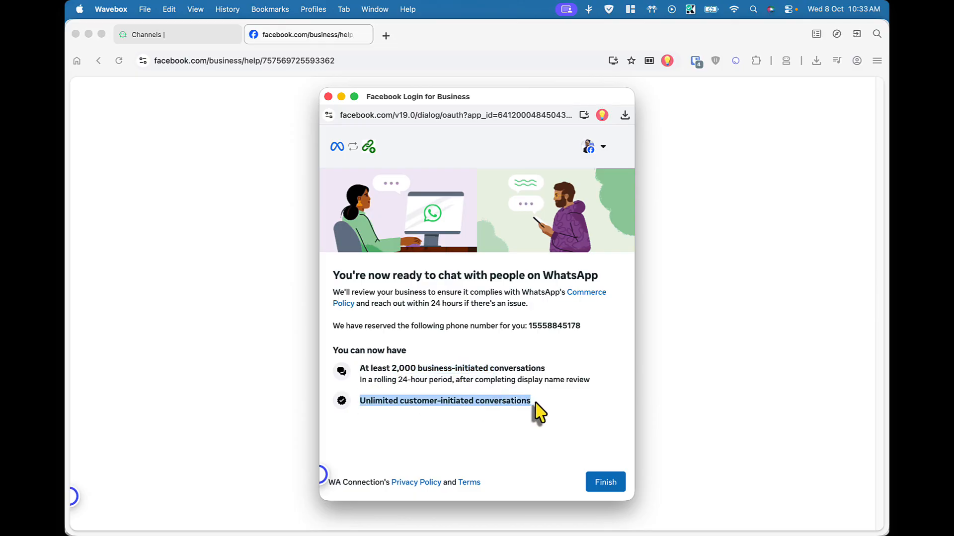
{"action": "left_click", "coordinate": [604, 482]}
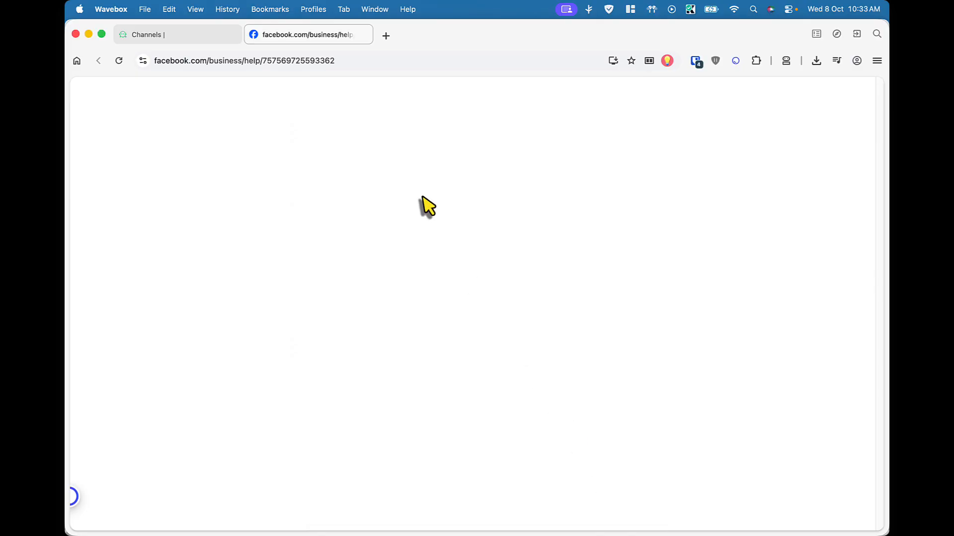
Create a channel titled Wabot for the verified number with pure red colour code (255, 0, 0)
{"action": "left_click", "coordinate": [218, 35]}
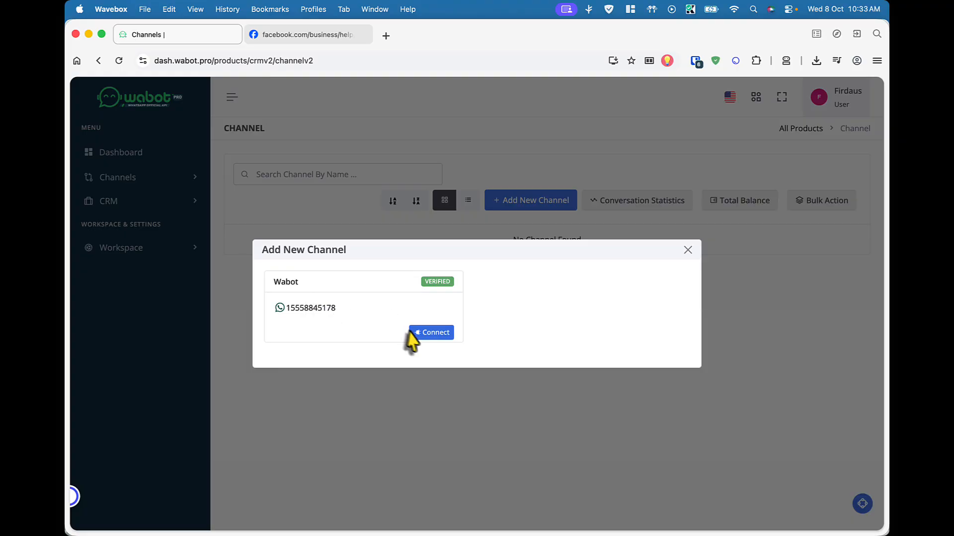
{"action": "left_click", "coordinate": [434, 334]}
{"action": "left_click", "coordinate": [380, 331]}
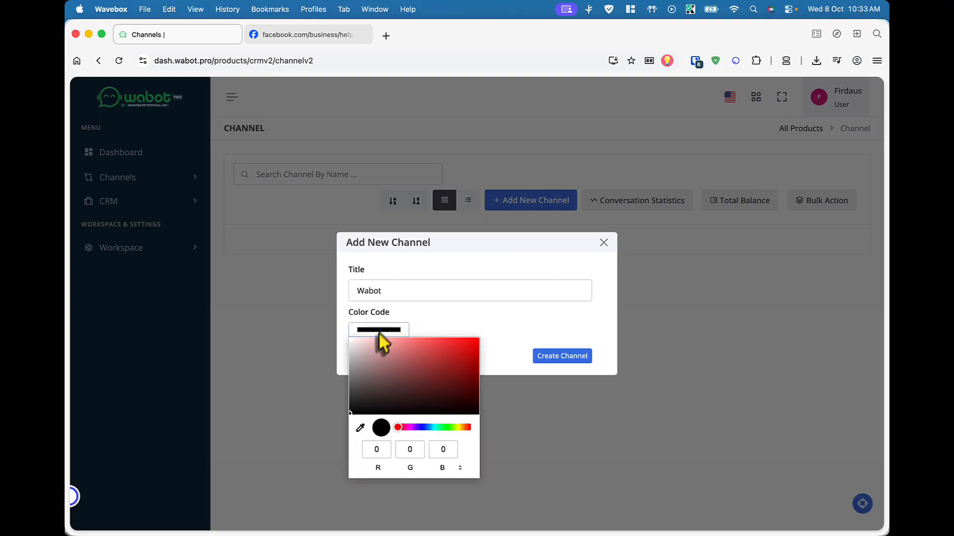
{"action": "left_click_drag", "start_coordinate": [422, 358], "coordinate": [503, 336]}
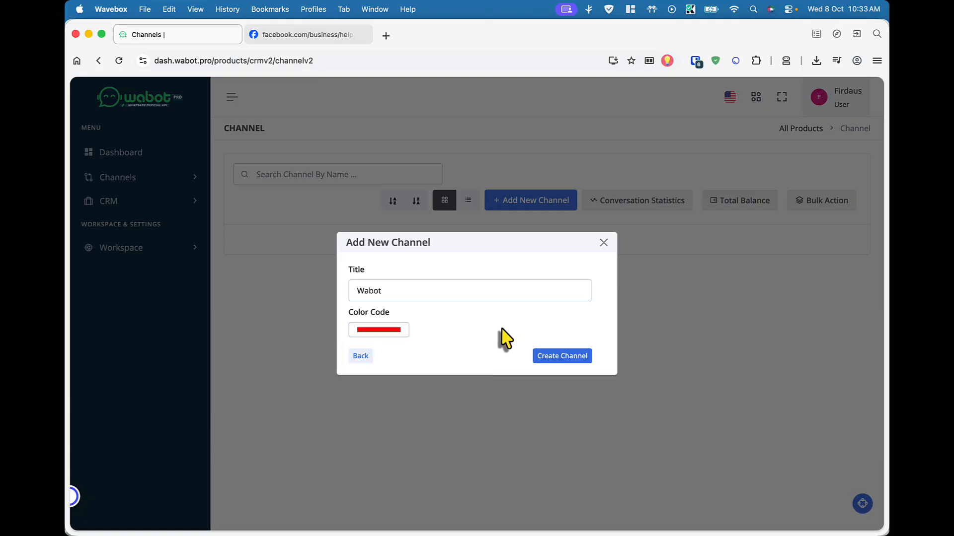
{"action": "left_click", "coordinate": [555, 358]}
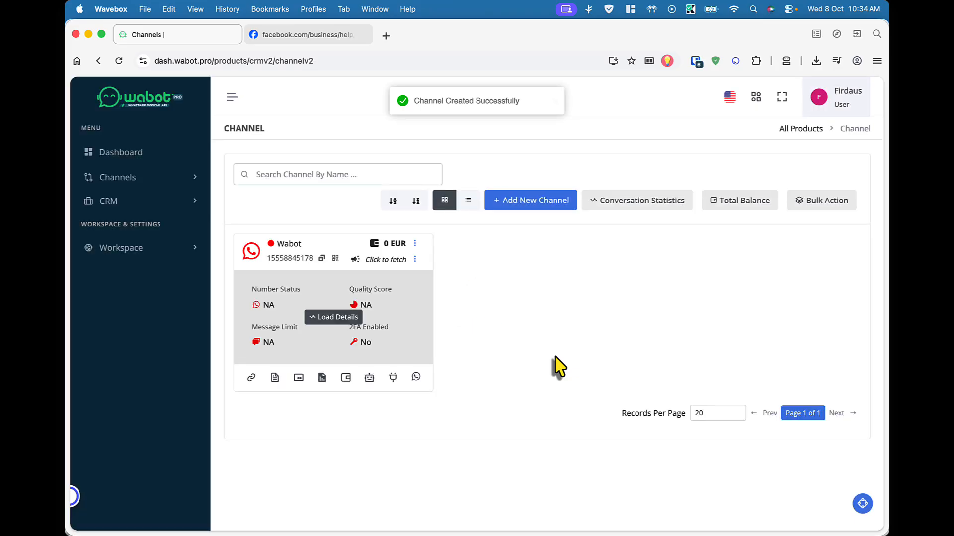
Load the Wabot card's details (status PENDING, 2FA No) and show its WhatsApp action options
{"action": "left_click", "coordinate": [335, 318]}
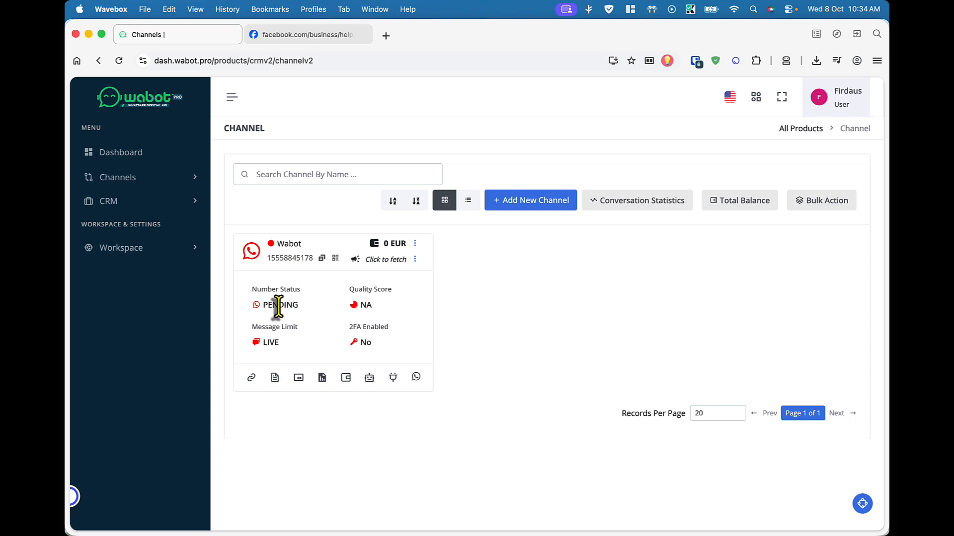
{"action": "left_click", "coordinate": [416, 377]}
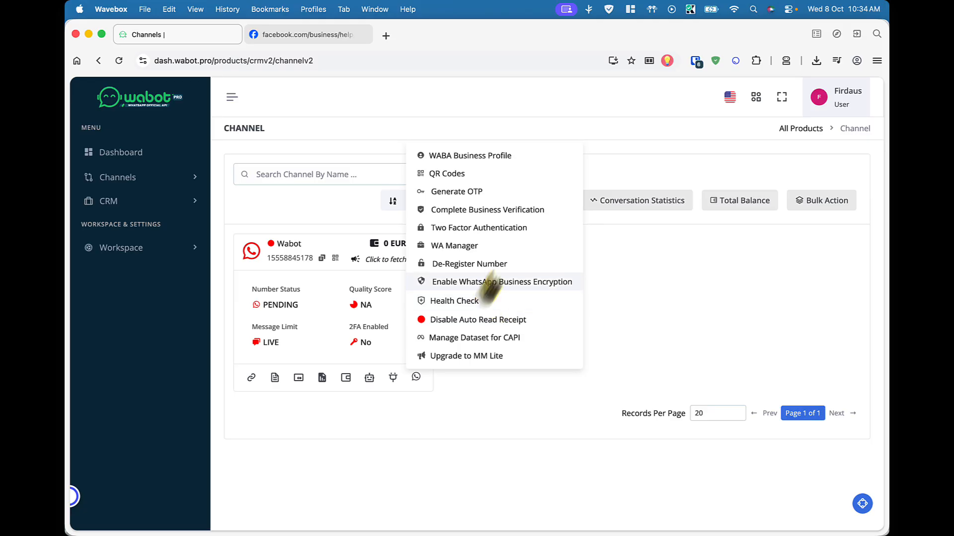
Register a six-digit two-factor PIN for Wabot, with 'Credit Line already set by Team' ticked
{"action": "left_click", "coordinate": [523, 232]}
{"action": "left_click", "coordinate": [429, 318]}
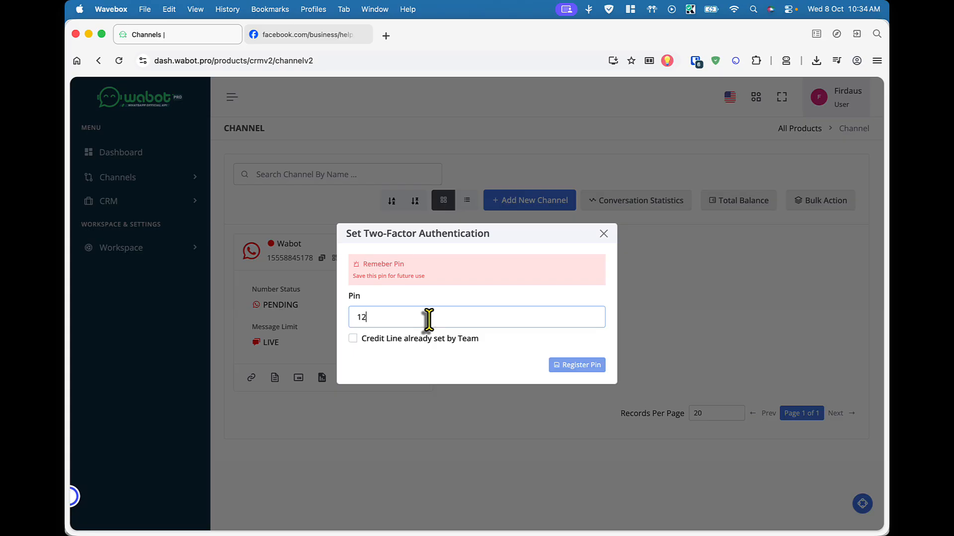
{"action": "type", "text": "123456"}
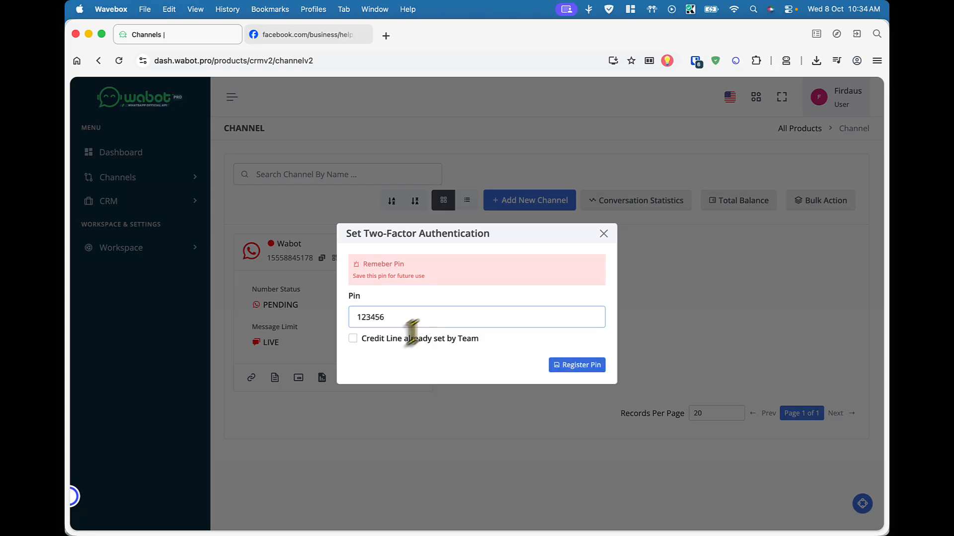
{"action": "left_click", "coordinate": [353, 340]}
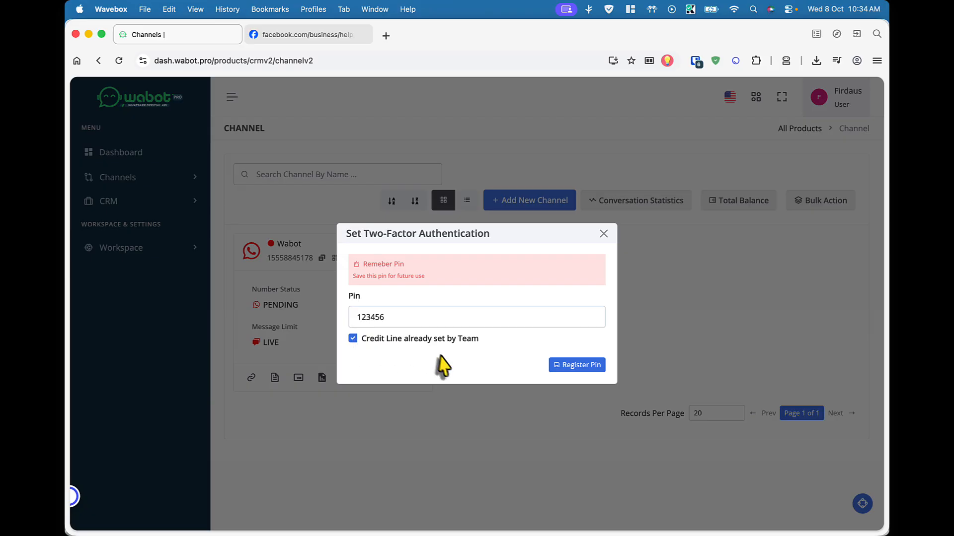
{"action": "left_click", "coordinate": [576, 368]}
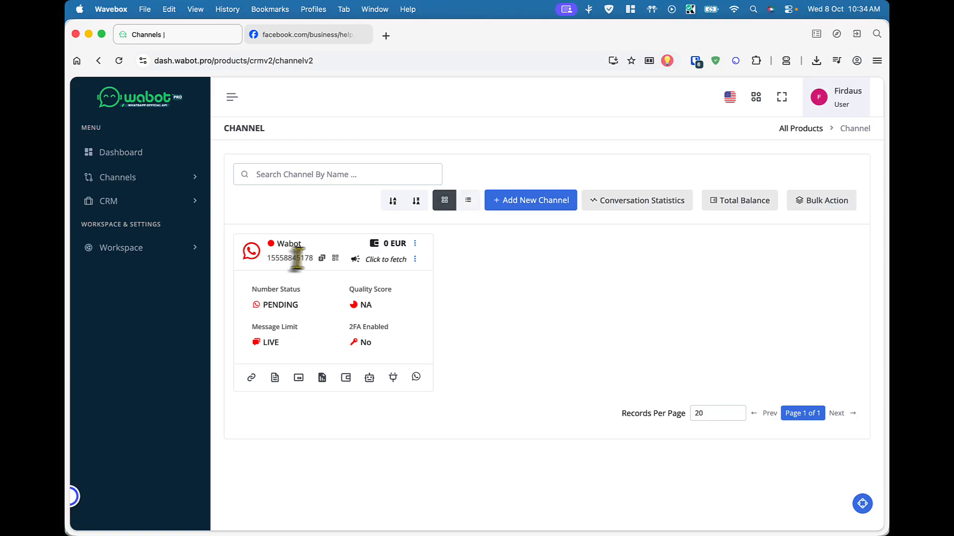
Copy the Wabot channel's phone number and refresh the Channel page to update its status
{"action": "left_click", "coordinate": [321, 262]}
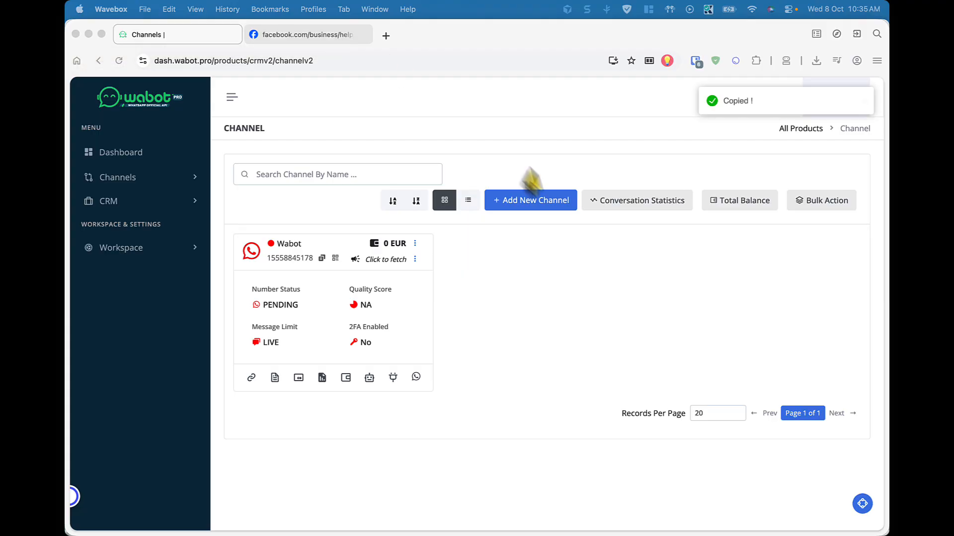
{"action": "left_click", "coordinate": [582, 320]}
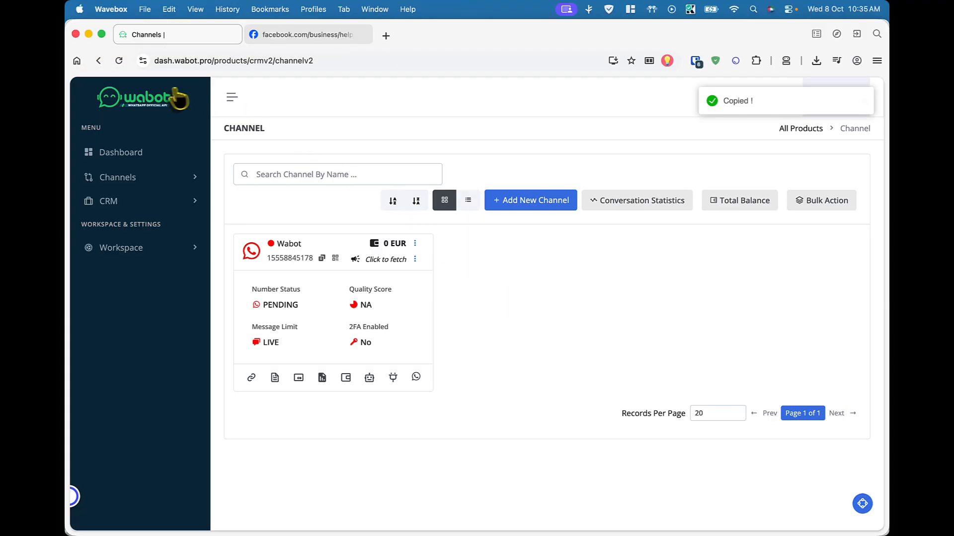
{"action": "left_click", "coordinate": [119, 61]}
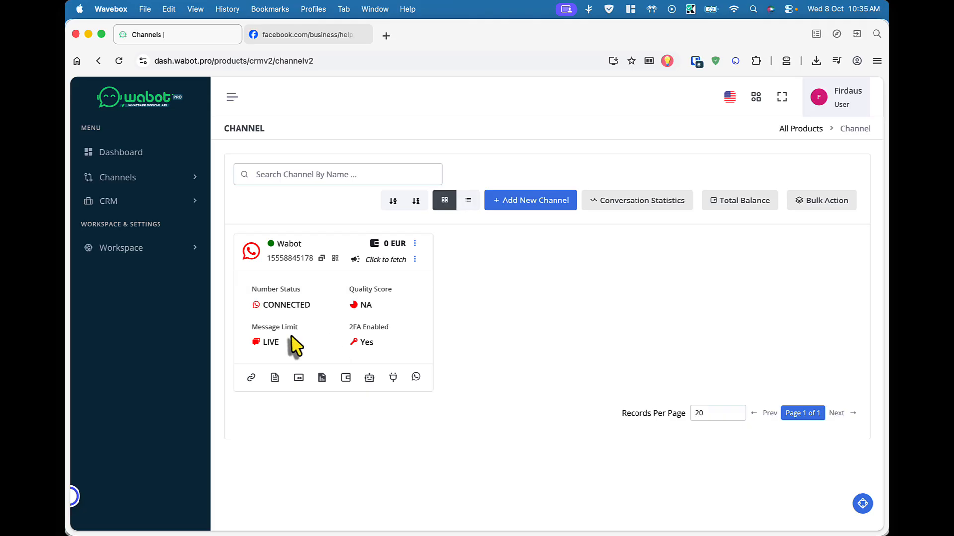
Open the Live Chat inbox from the CRM section of the sidebar
{"action": "left_click", "coordinate": [146, 184]}
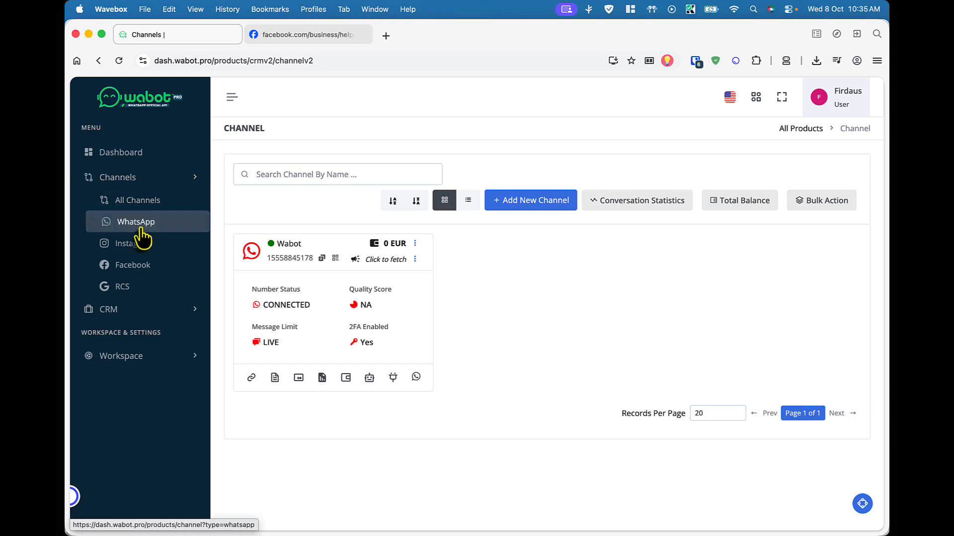
{"action": "left_click", "coordinate": [154, 183]}
{"action": "left_click", "coordinate": [195, 201]}
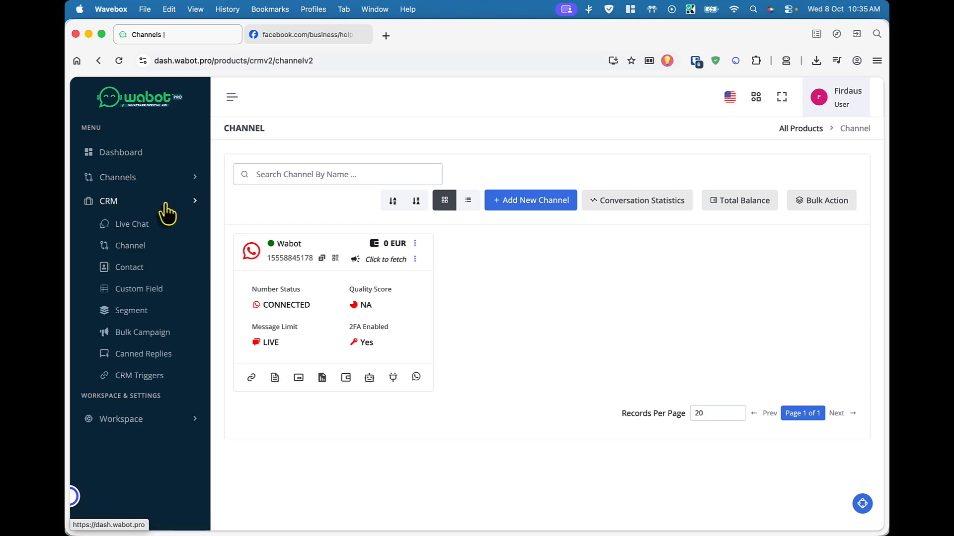
{"action": "left_click", "coordinate": [140, 225]}
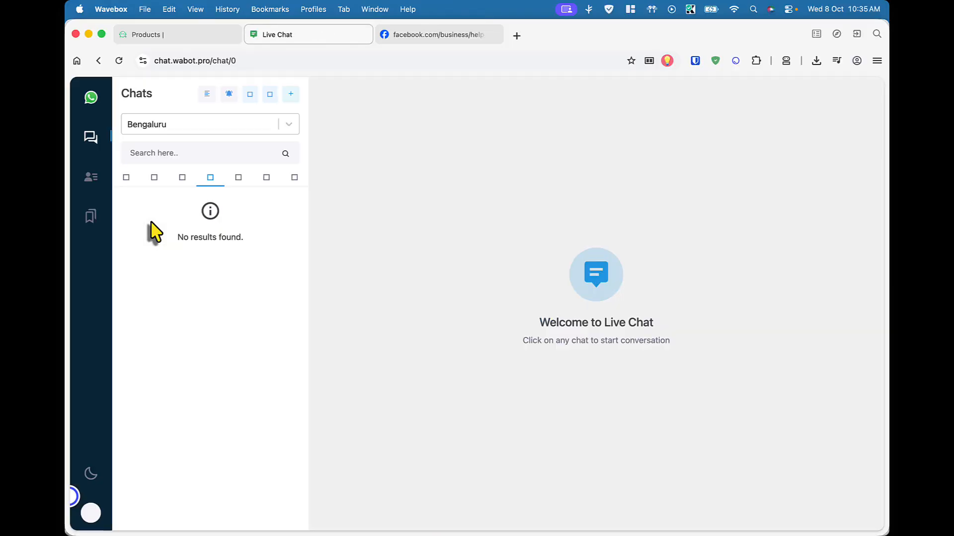
Open the existing conversation under All chats and reply 'Test balik' to the 'Test' message
{"action": "left_click", "coordinate": [128, 180]}
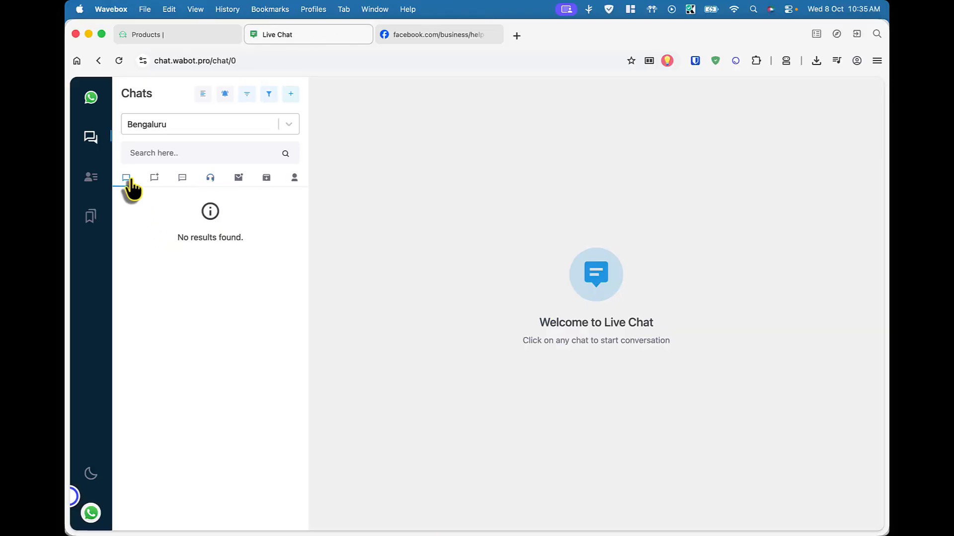
{"action": "left_click", "coordinate": [164, 211]}
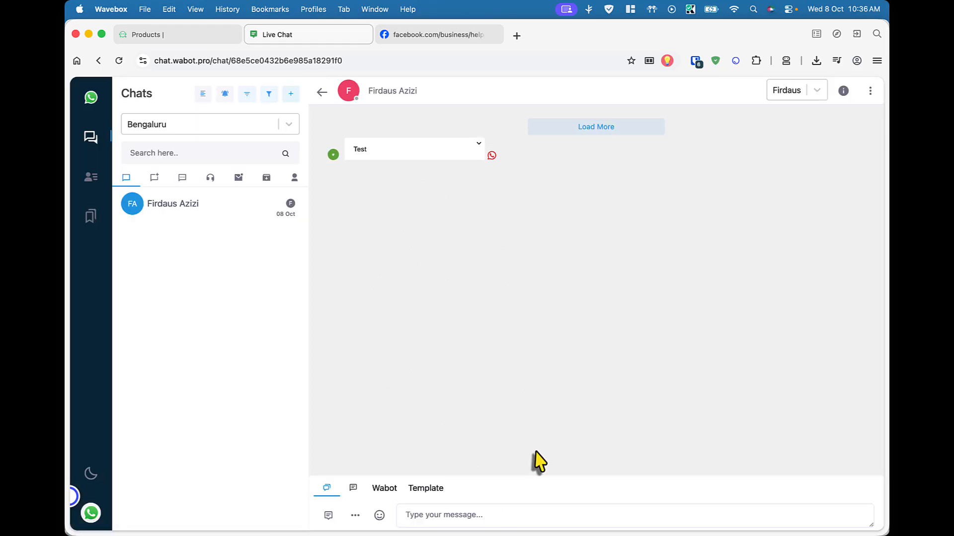
{"action": "left_click", "coordinate": [552, 516]}
{"action": "type", "text": "Test balik"}
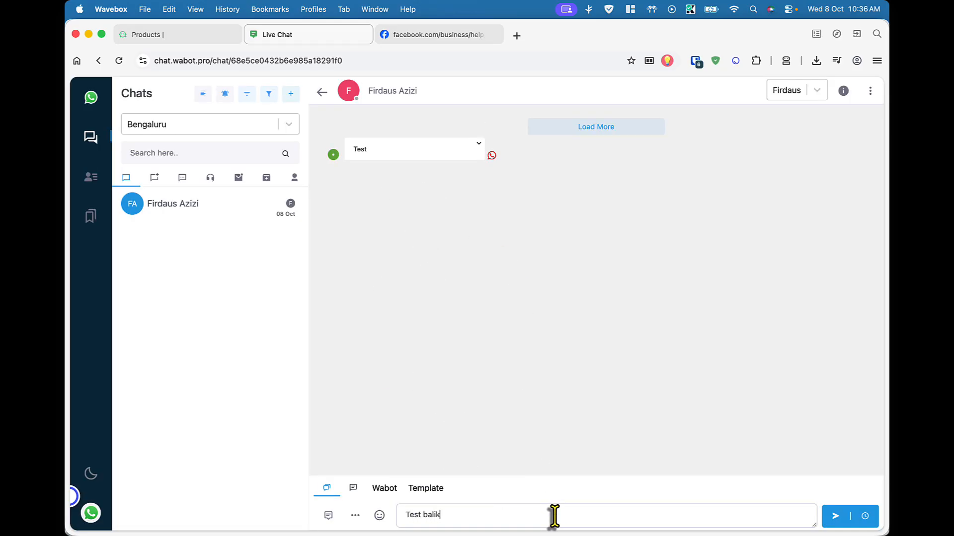
{"action": "key", "text": "Return"}
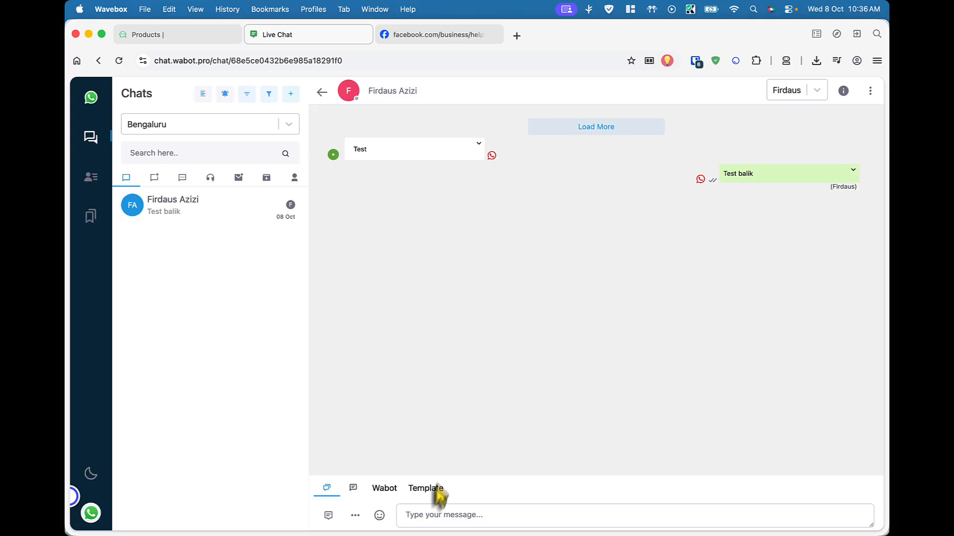
Go to Manage Channels from Products and reload Wabot's details: CONNECTED, 1K users/day, 2FA Yes
{"action": "left_click", "coordinate": [193, 39]}
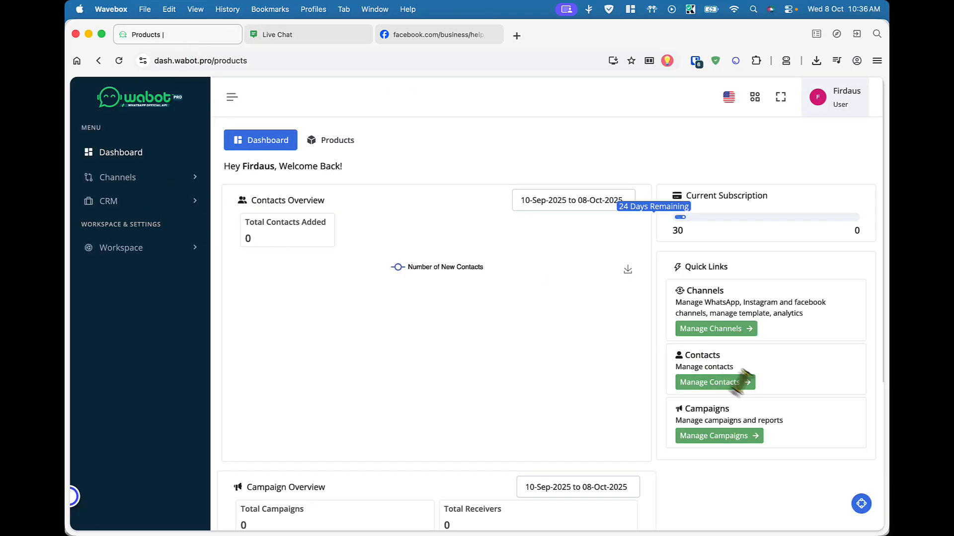
{"action": "left_click", "coordinate": [729, 330]}
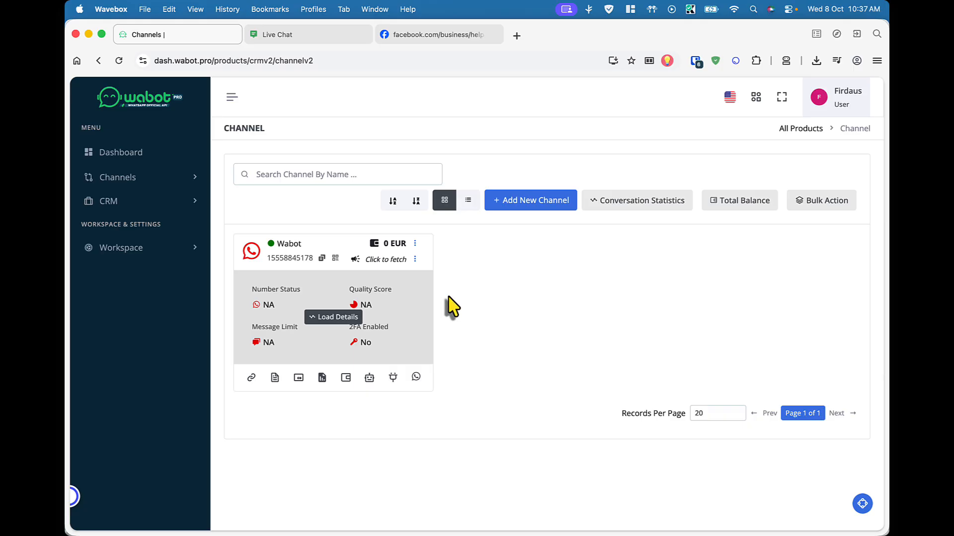
{"action": "left_click", "coordinate": [316, 318]}
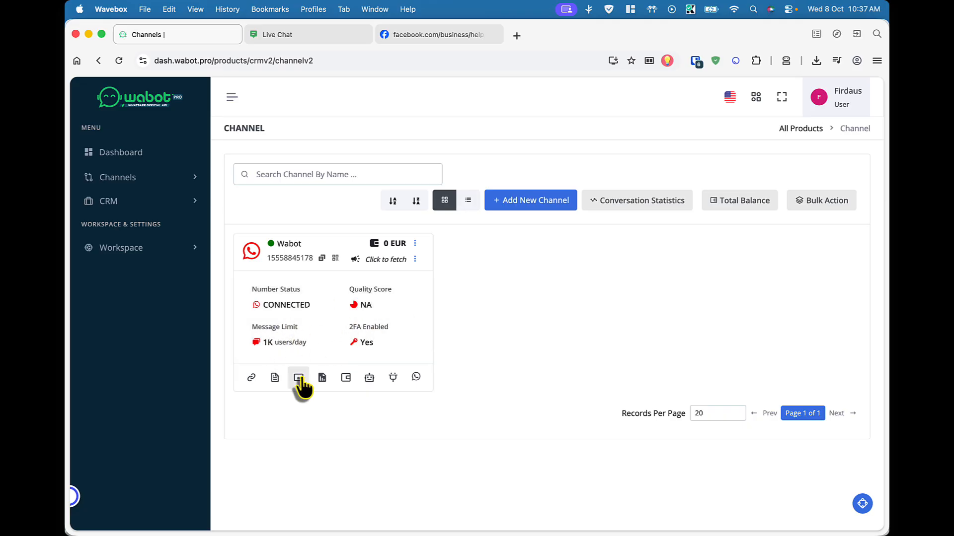
Open the Wabot channel's General Details and highlight its display name Wabot
{"action": "left_click", "coordinate": [251, 378]}
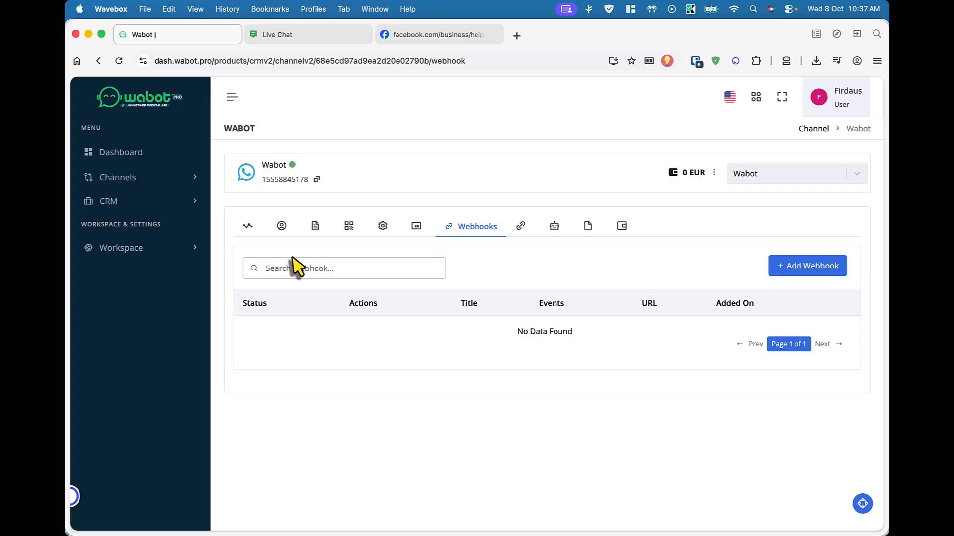
{"action": "left_click", "coordinate": [245, 232]}
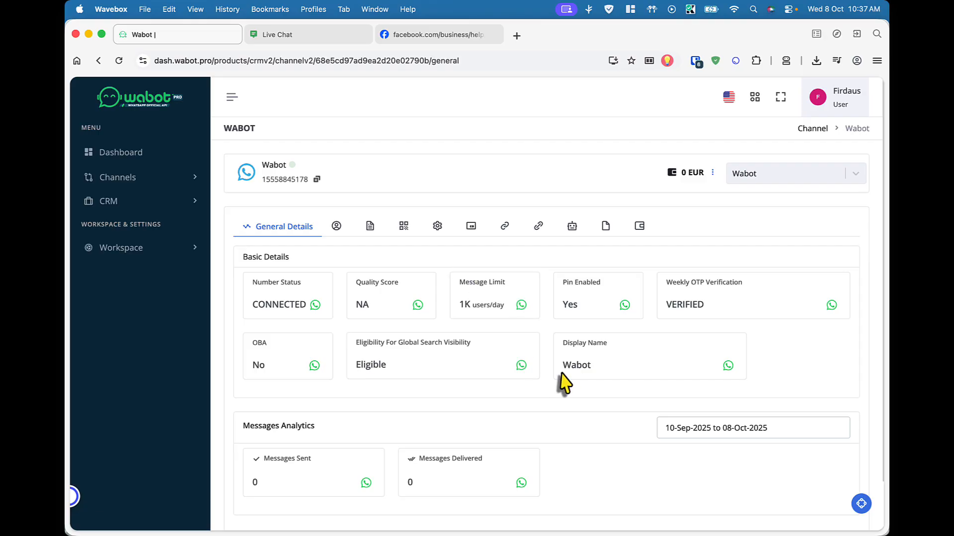
{"action": "left_click_drag", "start_coordinate": [560, 340], "coordinate": [597, 339]}
{"action": "left_click", "coordinate": [575, 362]}
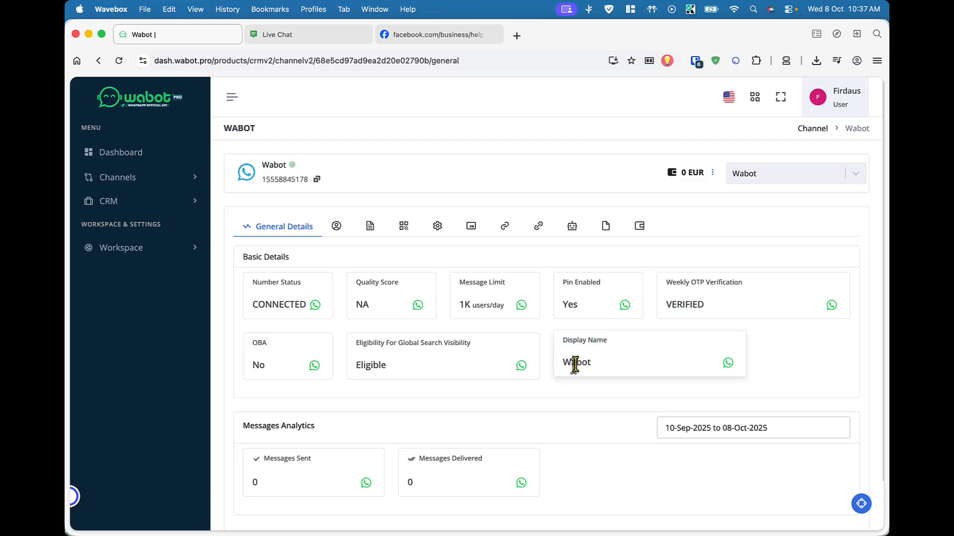
{"action": "double_click", "coordinate": [575, 362]}
{"action": "scroll", "coordinate": [575, 362], "scroll_direction": "down", "scroll_amount": 3}
{"action": "scroll", "coordinate": [575, 372], "scroll_direction": "up", "scroll_amount": 3}
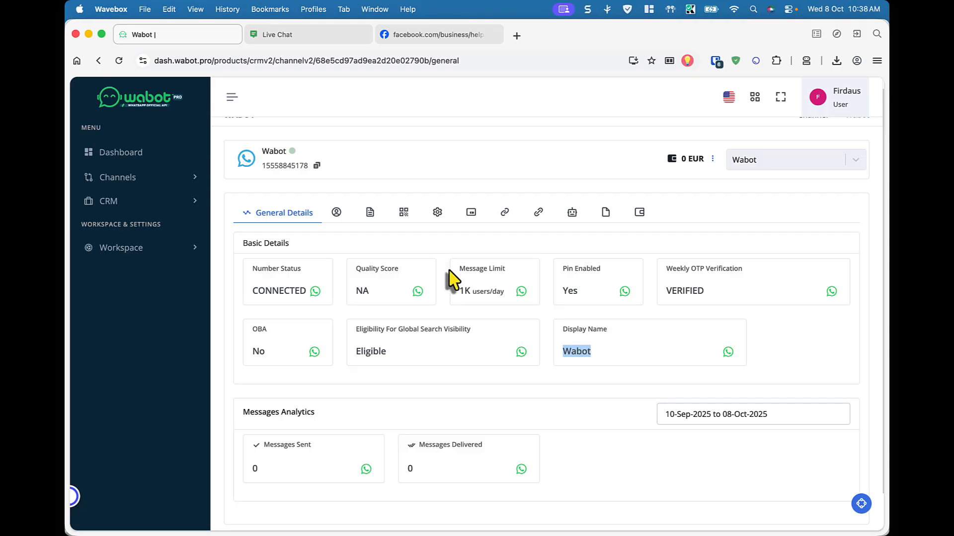
Browse the Wabot channel's business profile, message templates and QR code pages
{"action": "left_click", "coordinate": [333, 214]}
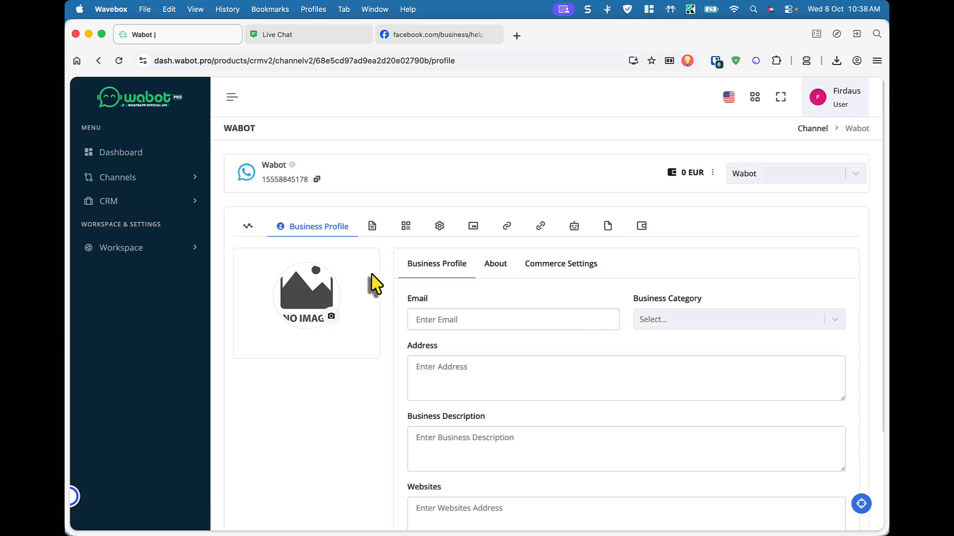
{"action": "scroll", "coordinate": [375, 285], "scroll_direction": "down", "scroll_amount": 1}
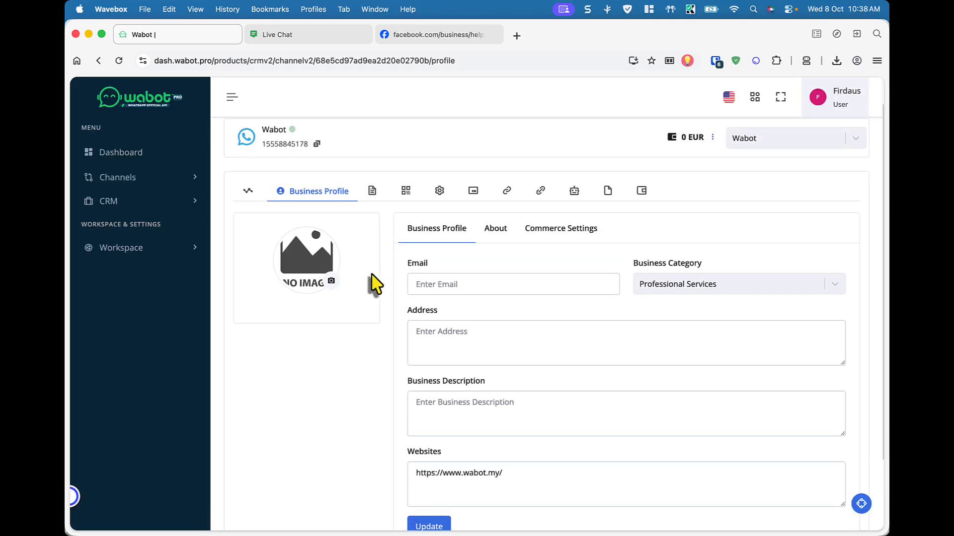
{"action": "scroll", "coordinate": [375, 284], "scroll_direction": "down", "scroll_amount": 1}
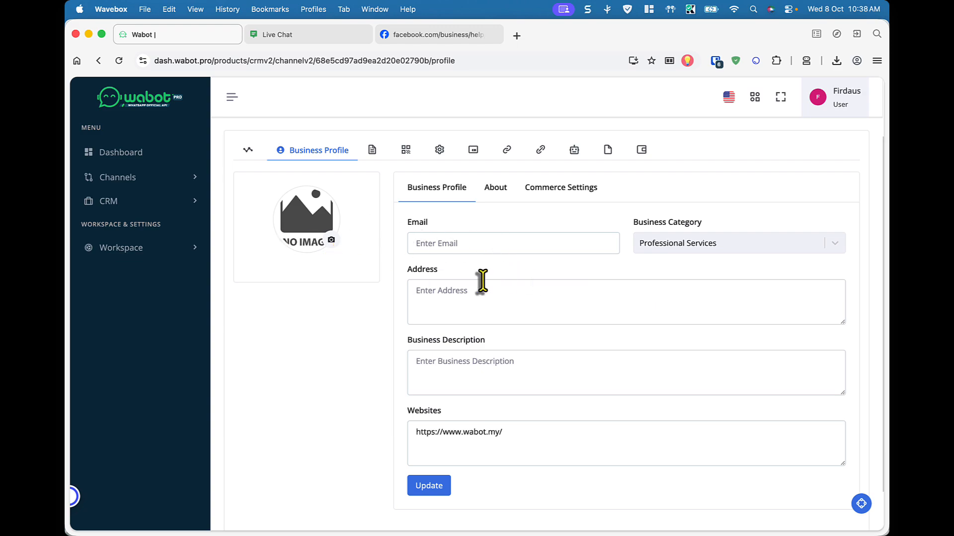
{"action": "scroll", "coordinate": [482, 281], "scroll_direction": "up", "scroll_amount": 1}
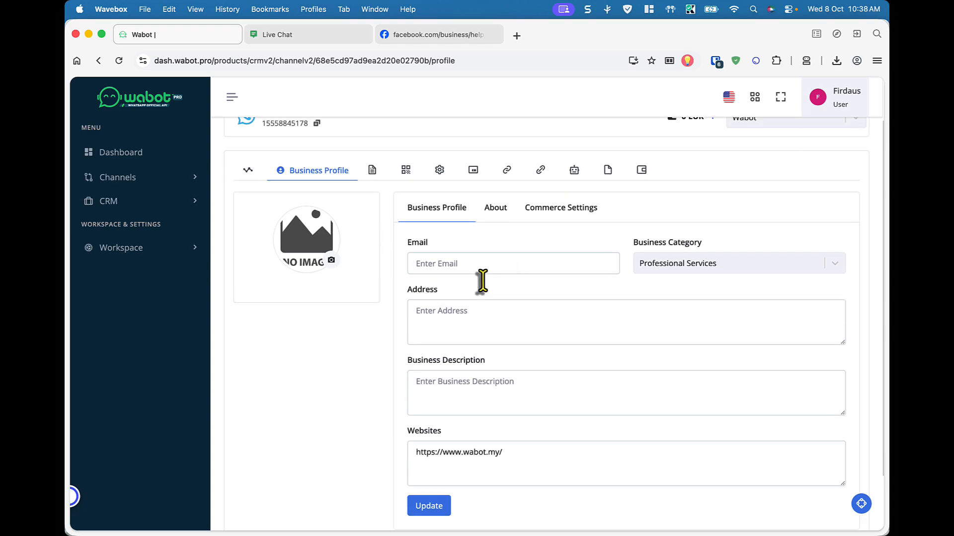
{"action": "left_click", "coordinate": [373, 177]}
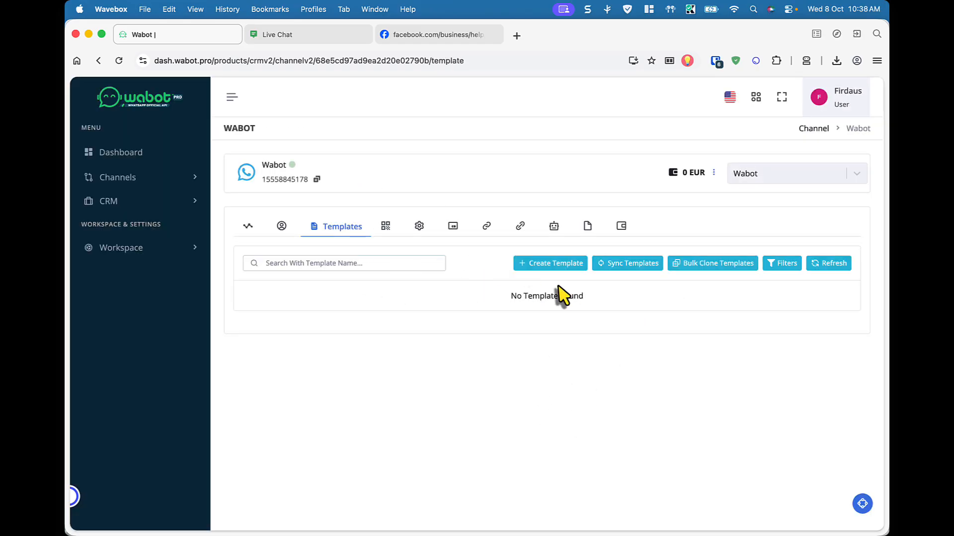
{"action": "left_click", "coordinate": [389, 228]}
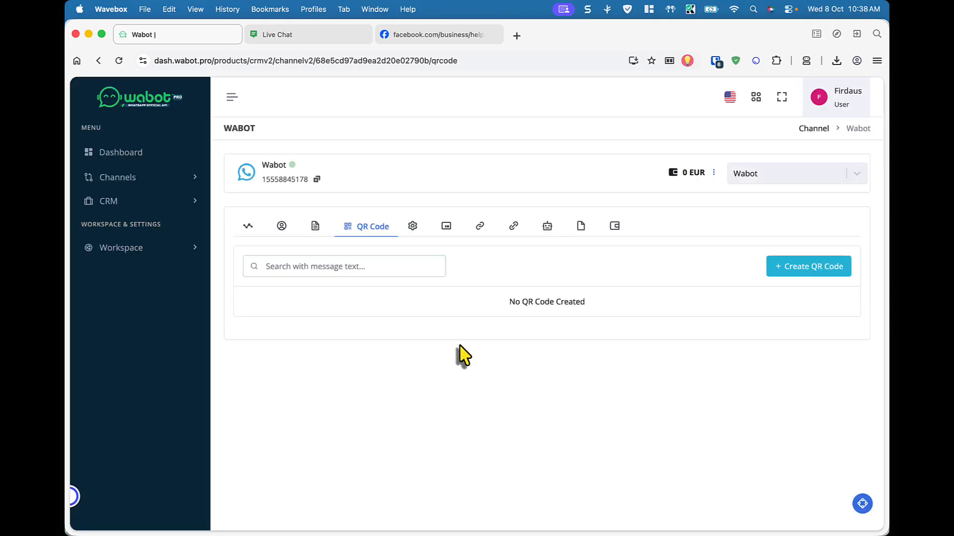
In Conversation Automation, toggle Enable Welcome Webhook on and back off, then view Ice Breakers
{"action": "left_click", "coordinate": [401, 230]}
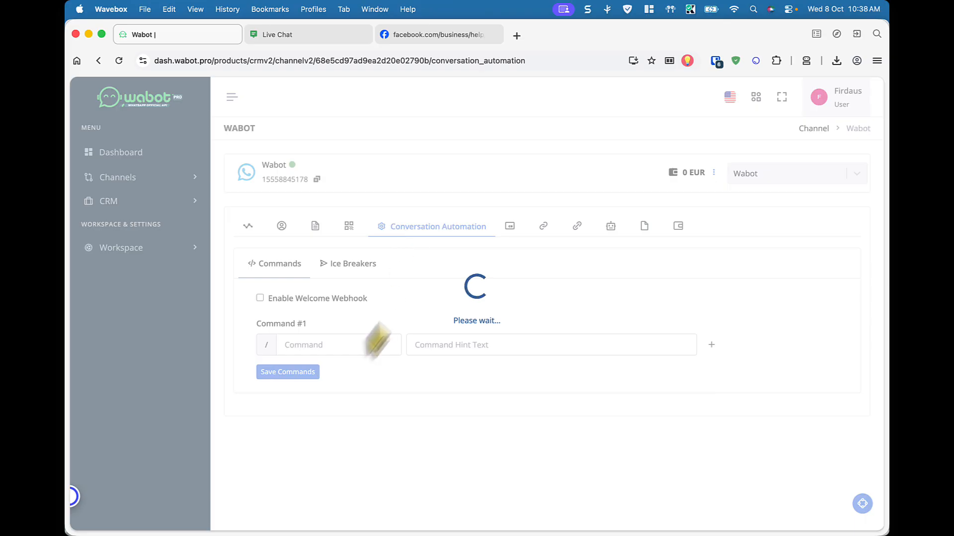
{"action": "left_click", "coordinate": [289, 300]}
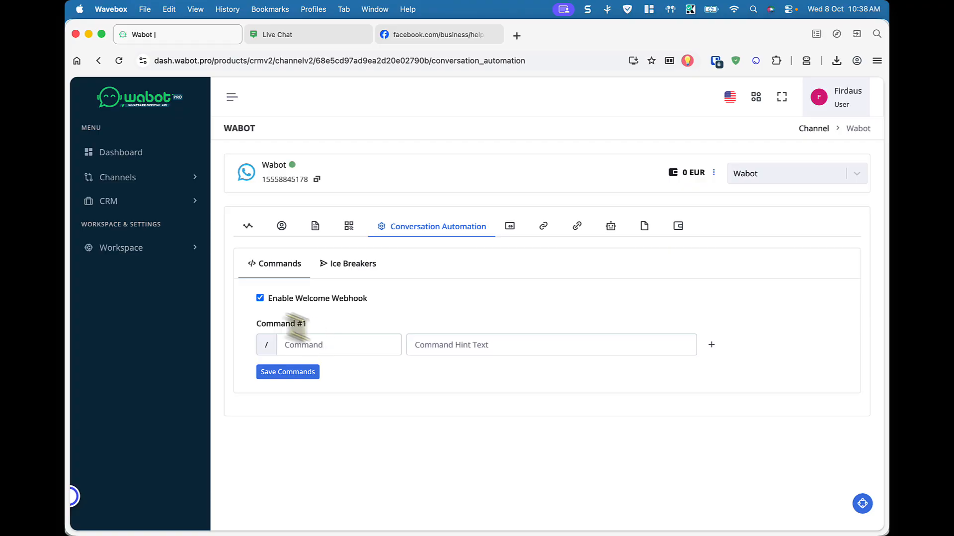
{"action": "left_click", "coordinate": [259, 298]}
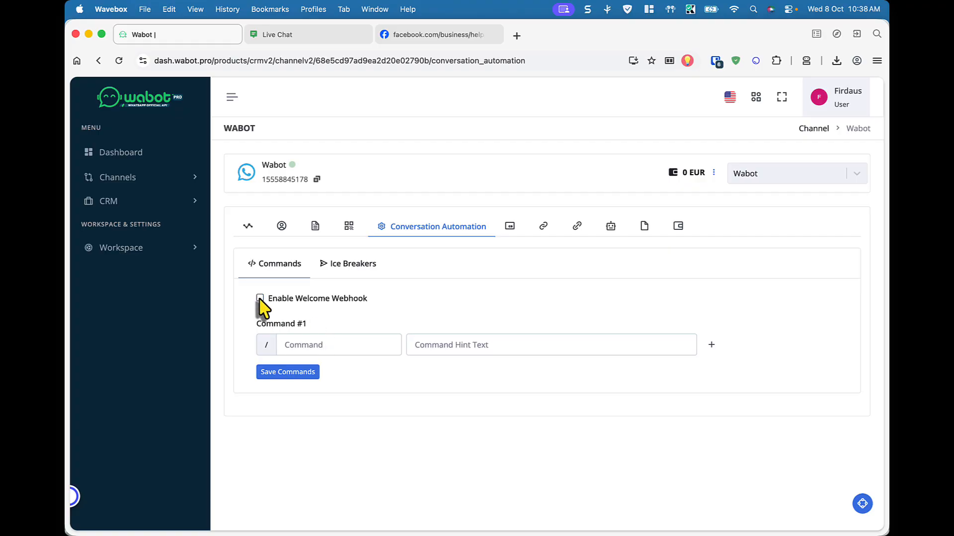
{"action": "left_click", "coordinate": [346, 276]}
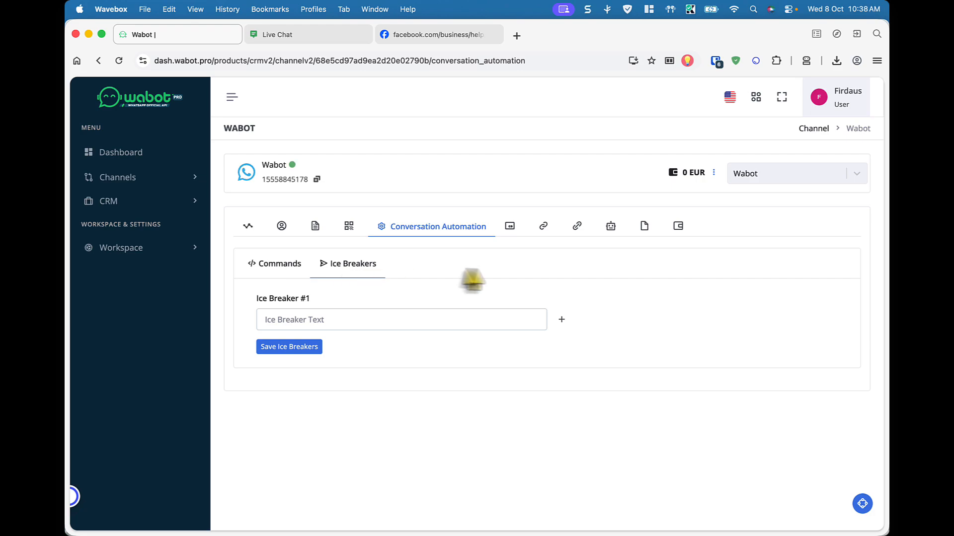
Check the channel's Billing page (EUR 0), Channel Logs and empty Wallet Logs
{"action": "left_click", "coordinate": [510, 229]}
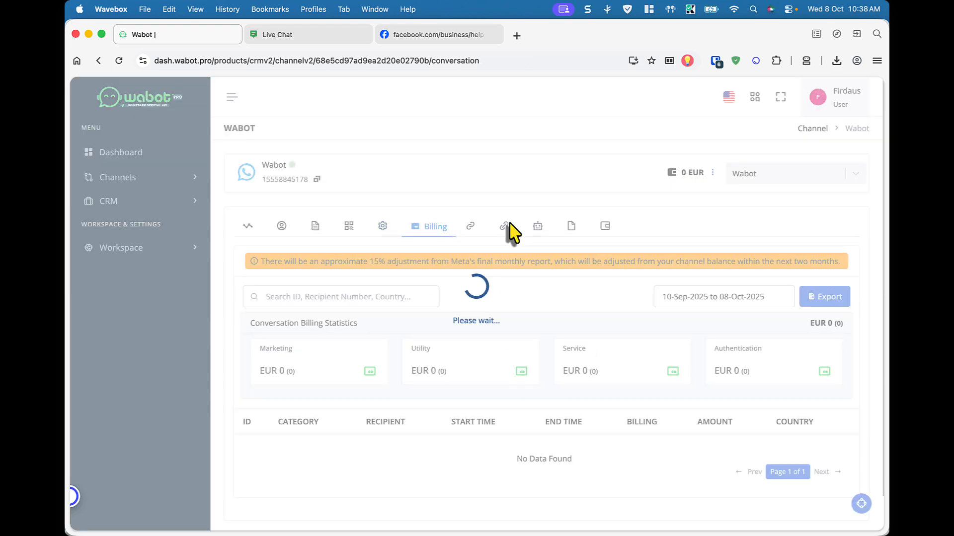
{"action": "scroll", "coordinate": [408, 318], "scroll_direction": "down", "scroll_amount": 1}
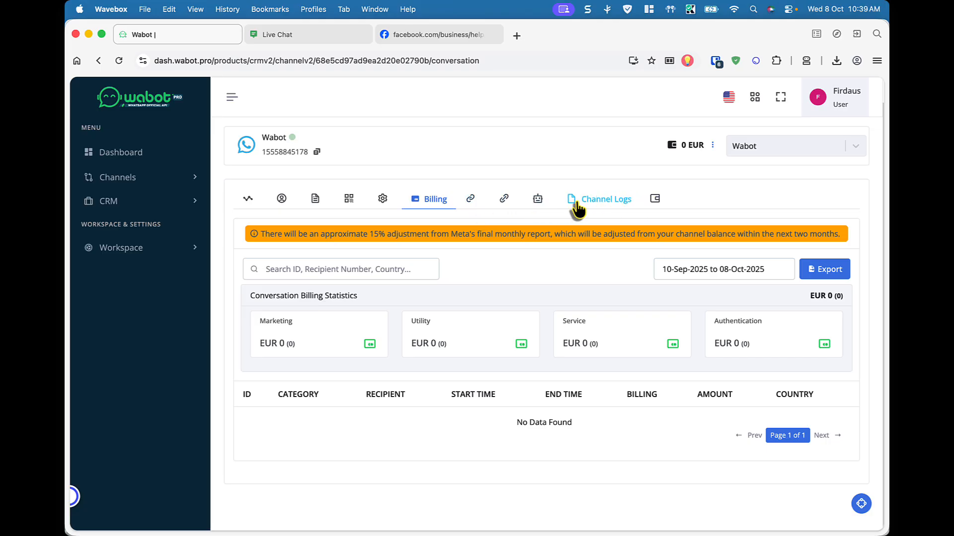
{"action": "left_click", "coordinate": [581, 201]}
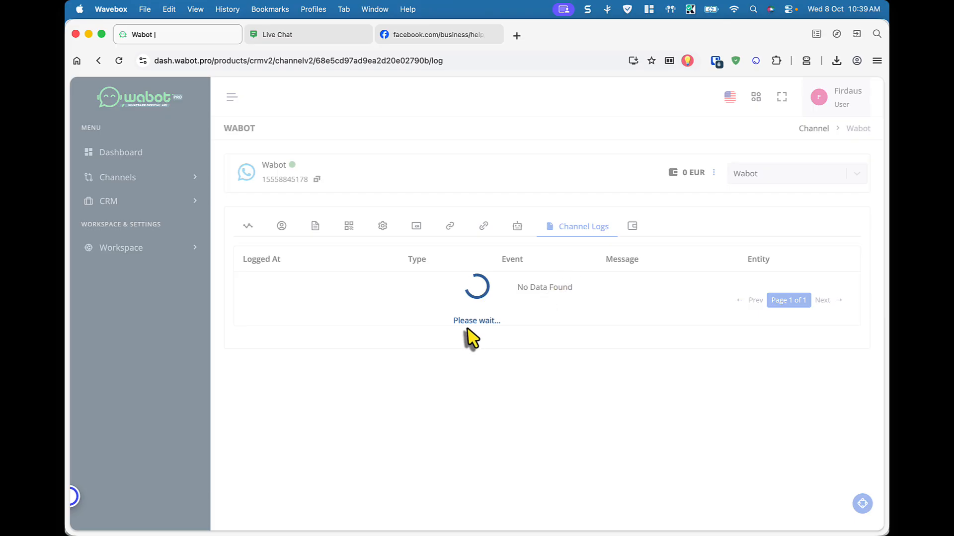
{"action": "left_click", "coordinate": [632, 232]}
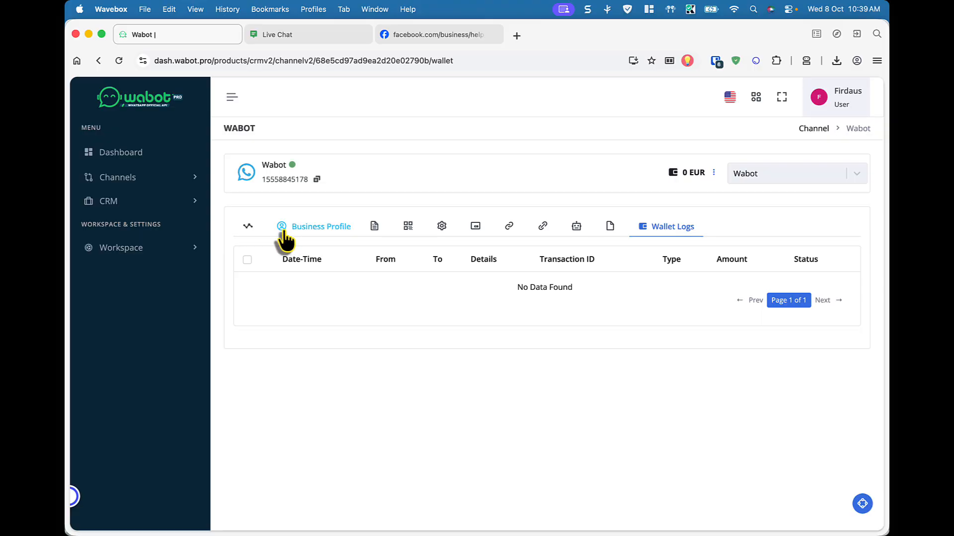
Review General Details: CONNECTED, PIN enabled, OTP VERIFIED, 1 message sent and delivered
{"action": "left_click", "coordinate": [247, 231]}
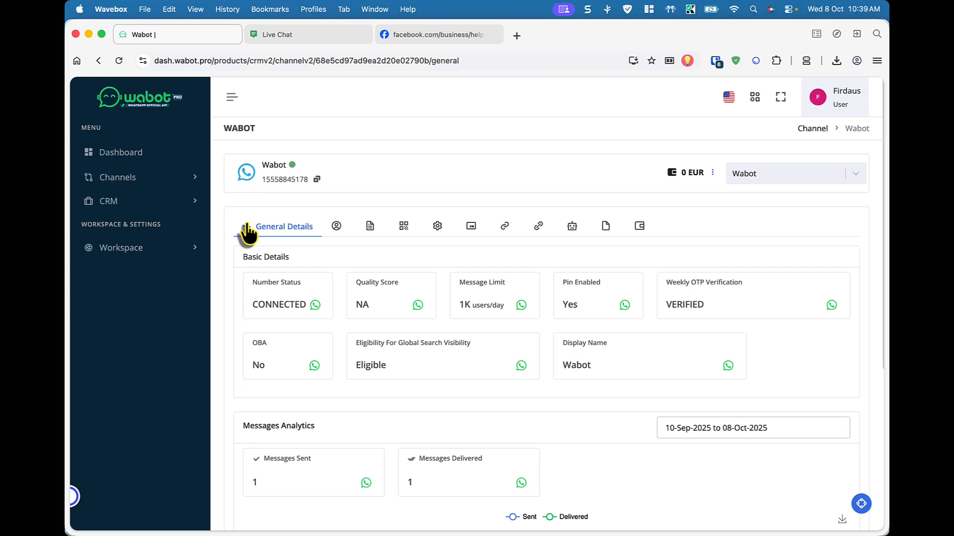
{"action": "scroll", "coordinate": [375, 323], "scroll_direction": "down", "scroll_amount": 5}
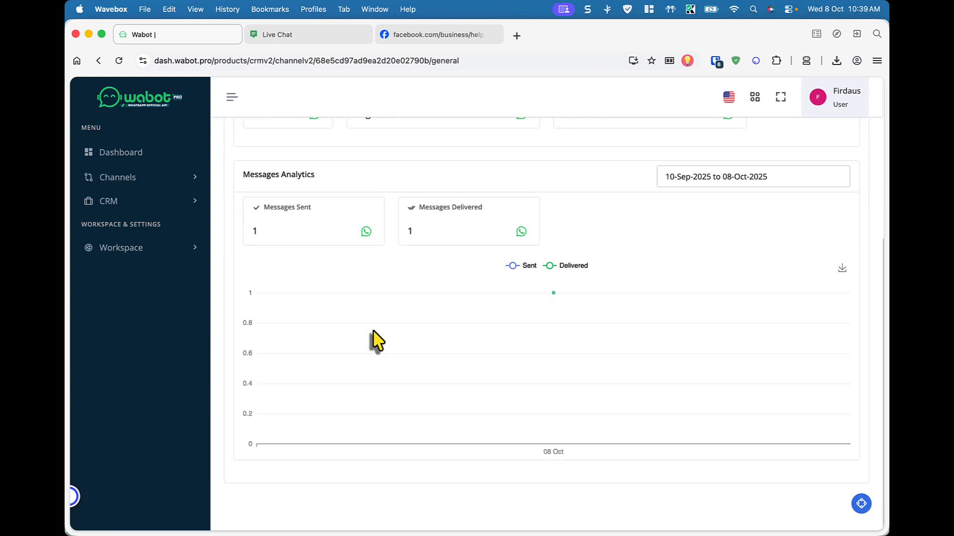
{"action": "scroll", "coordinate": [374, 332], "scroll_direction": "up", "scroll_amount": 5}
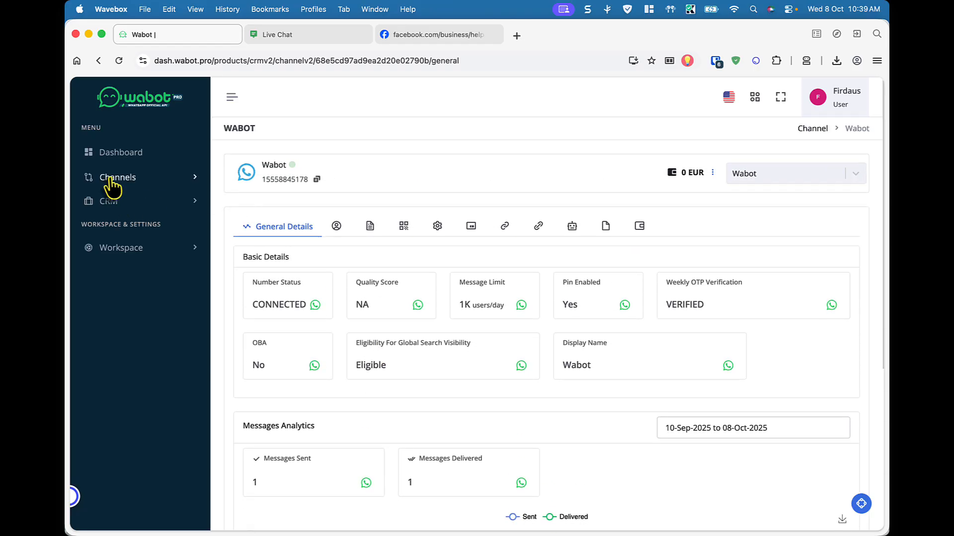
Go to All Channels, then Manage Channels, and list the Wabot card's WhatsApp options
{"action": "left_click", "coordinate": [132, 187]}
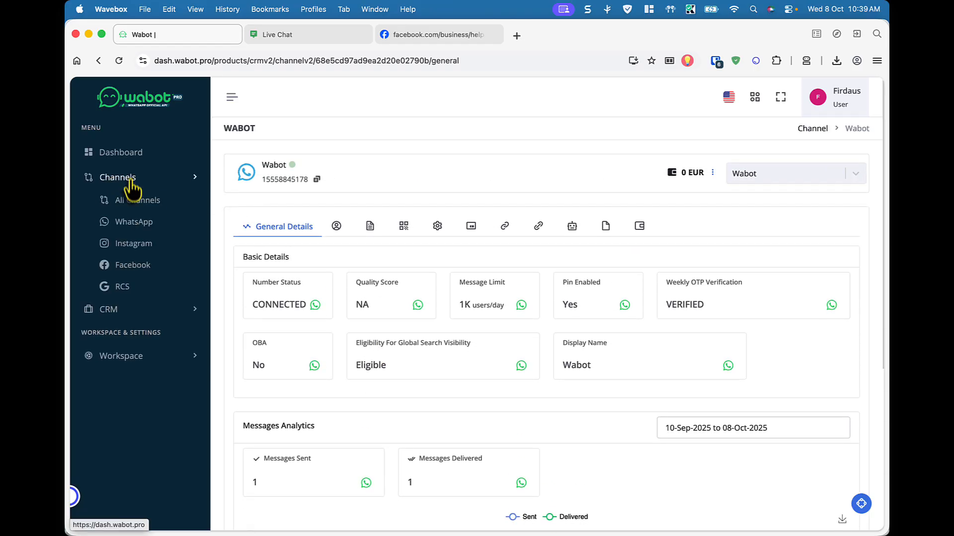
{"action": "left_click", "coordinate": [127, 209]}
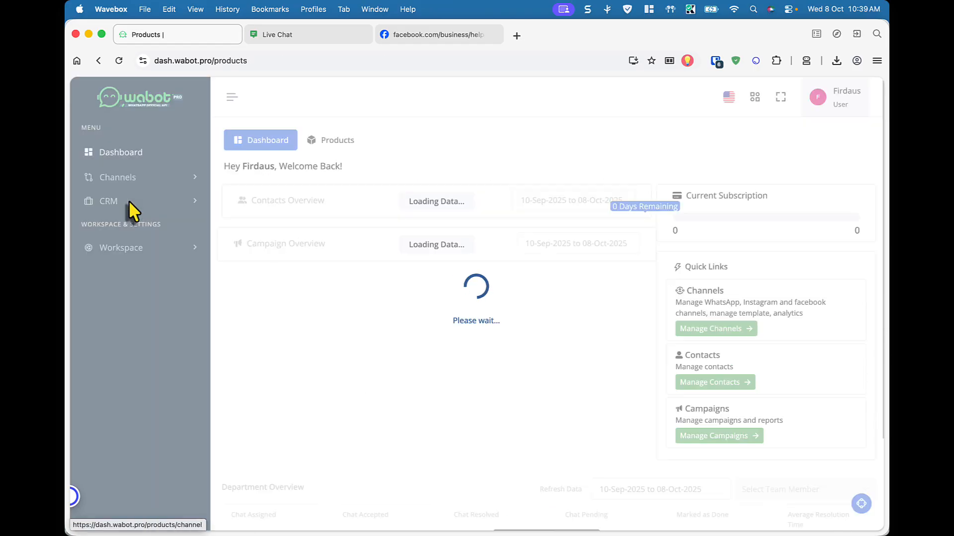
{"action": "left_click", "coordinate": [715, 330]}
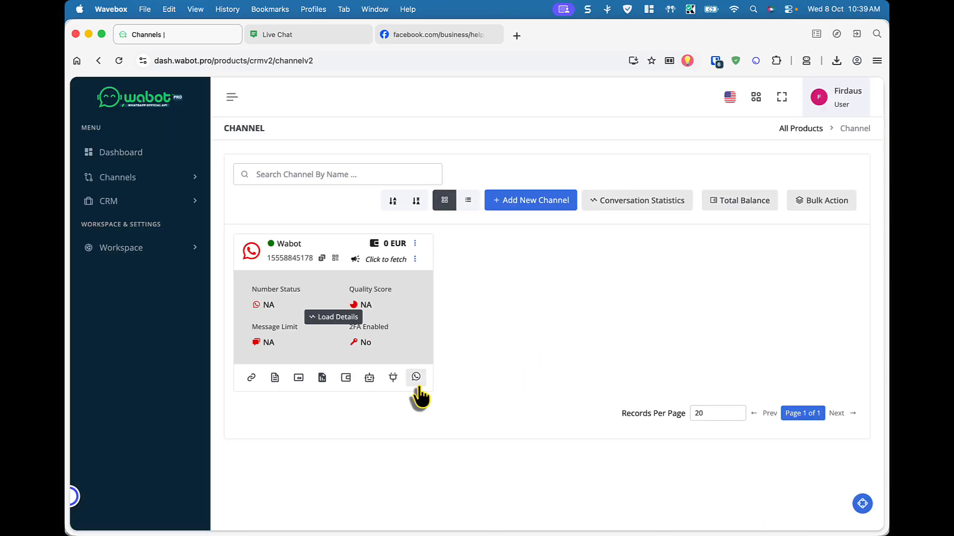
{"action": "left_click", "coordinate": [417, 387]}
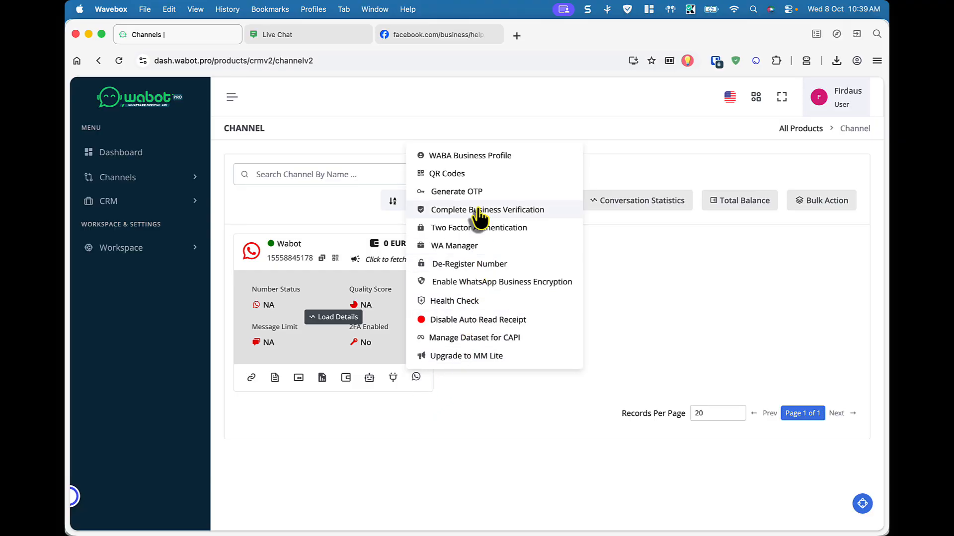
{"action": "left_click", "coordinate": [495, 217]}
Confirm in WhatsApp Manager the number is Connected, High quality, display name Wabot in review
{"action": "left_click", "coordinate": [484, 248]}
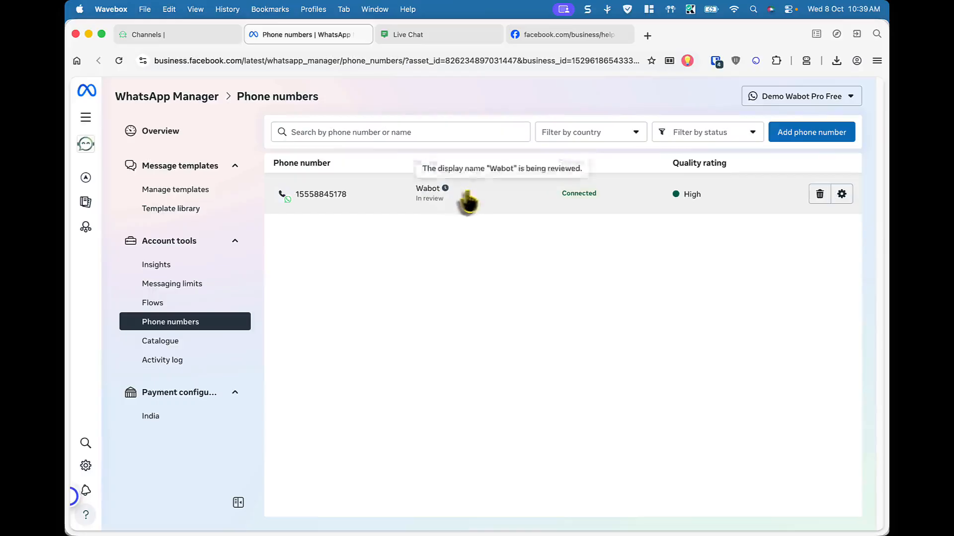
{"action": "mouse_move", "coordinate": [445, 193]}
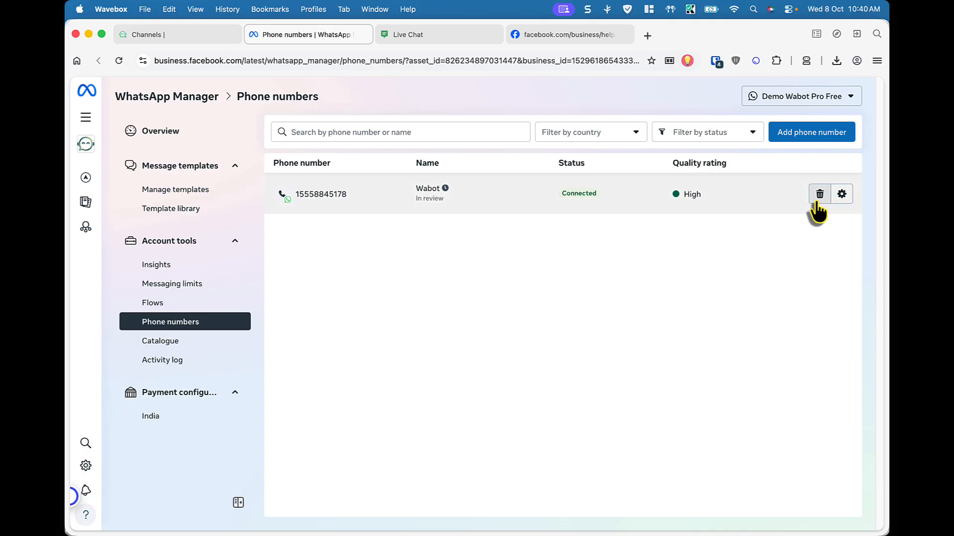
{"action": "left_click", "coordinate": [175, 37]}
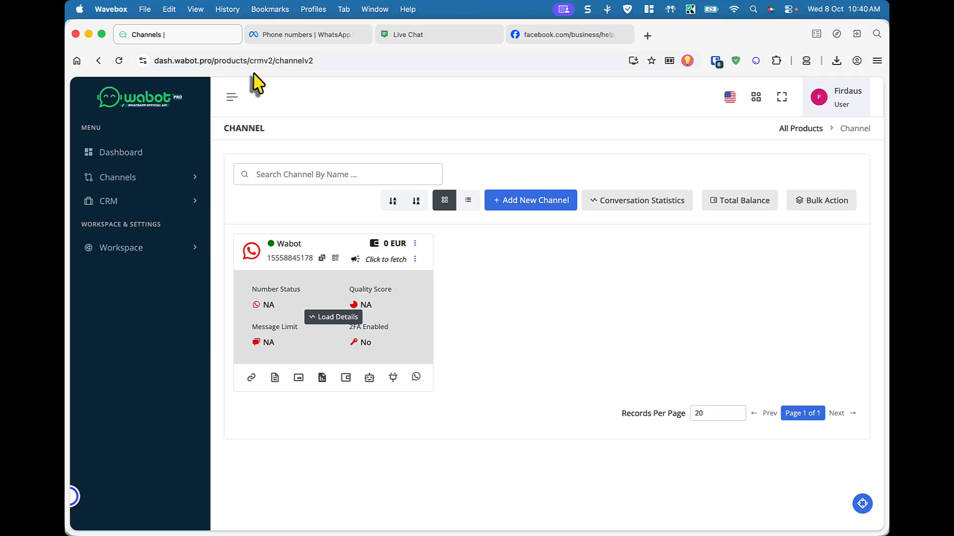
Search Google for 'whatsapp business api display name' from the help tab
{"action": "left_click", "coordinate": [526, 35]}
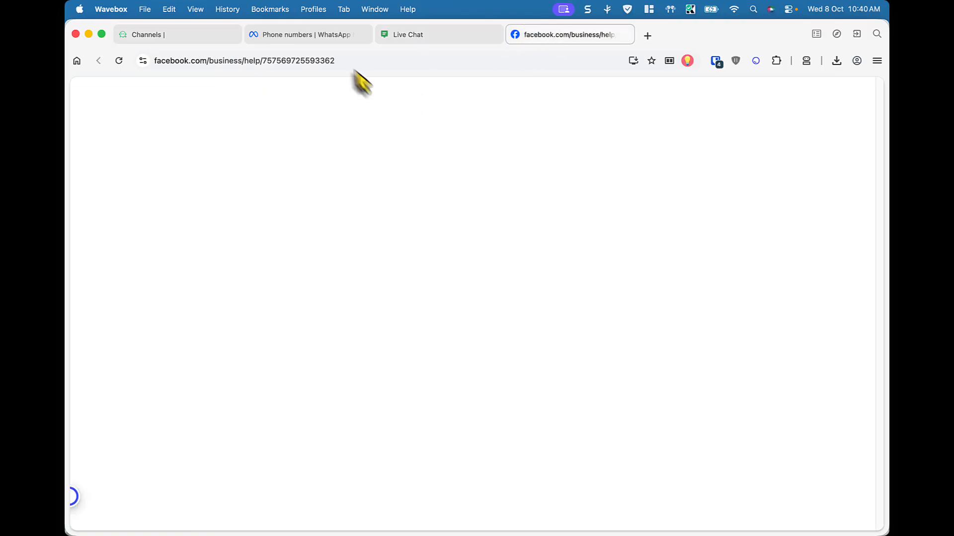
{"action": "left_click", "coordinate": [245, 60]}
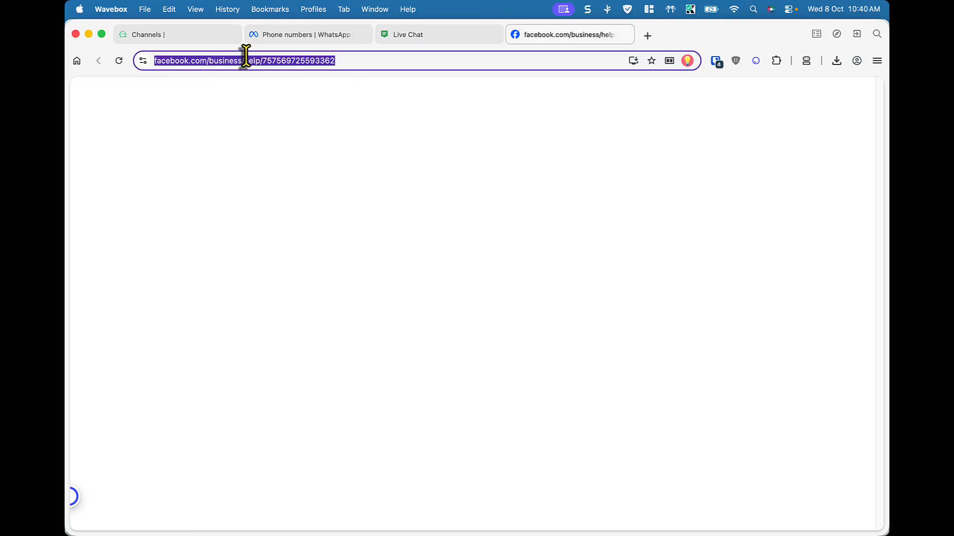
{"action": "type", "text": "whatsapp bu"}
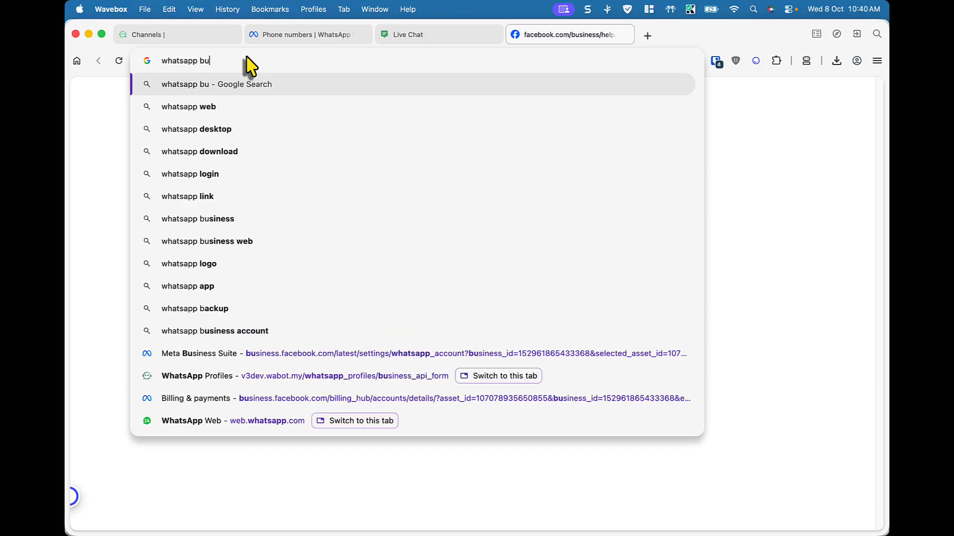
{"action": "type", "text": "isne"}
{"action": "key", "text": "BackSpace"}
{"action": "key", "text": "BackSpace"}
{"action": "key", "text": "BackSpace"}
{"action": "key", "text": "BackSpace"}
{"action": "type", "text": "sine"}
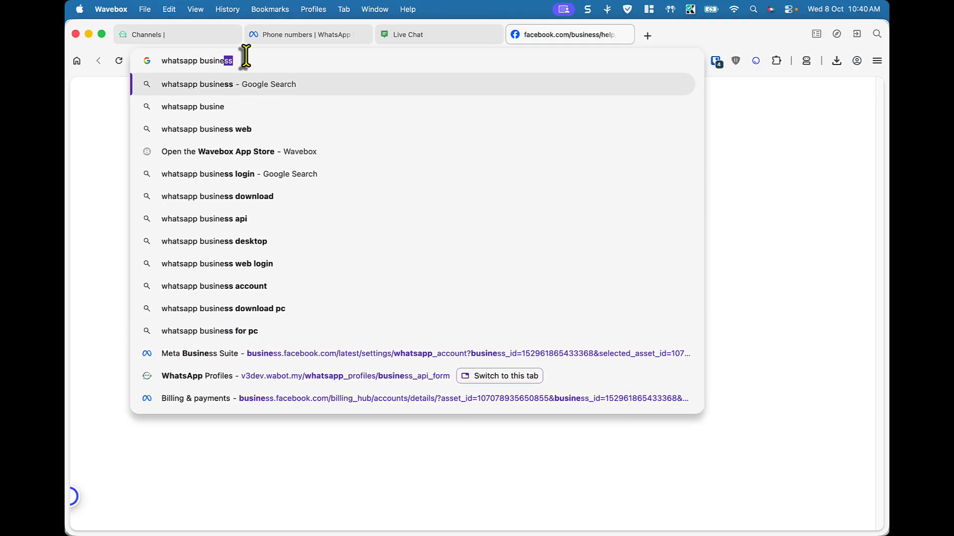
{"action": "type", "text": "ss api display"}
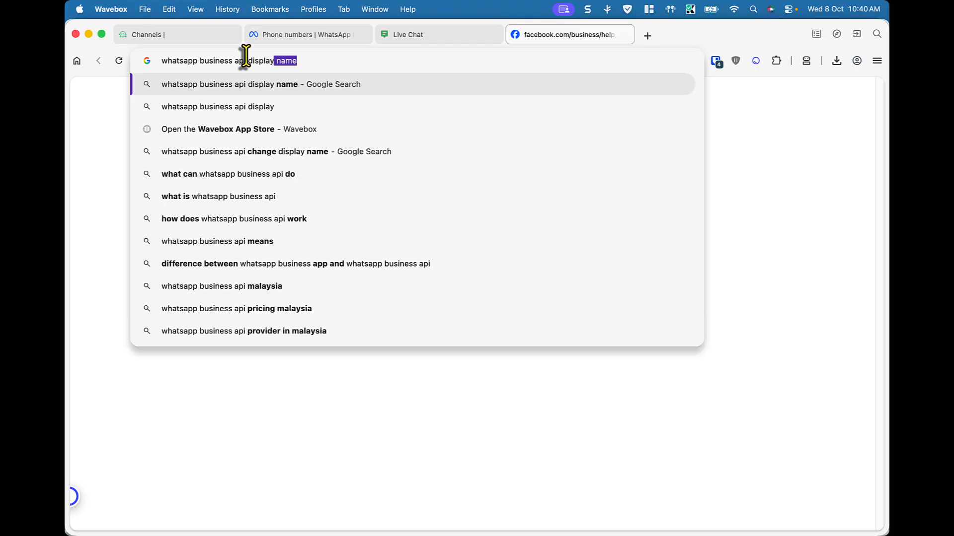
{"action": "key", "text": "Return"}
Open Facebook's About WhatsApp Business Display Name article, then go back to the Channels tab
{"action": "scroll", "coordinate": [360, 336], "scroll_direction": "down", "scroll_amount": 4}
{"action": "scroll", "coordinate": [362, 338], "scroll_direction": "down", "scroll_amount": 5}
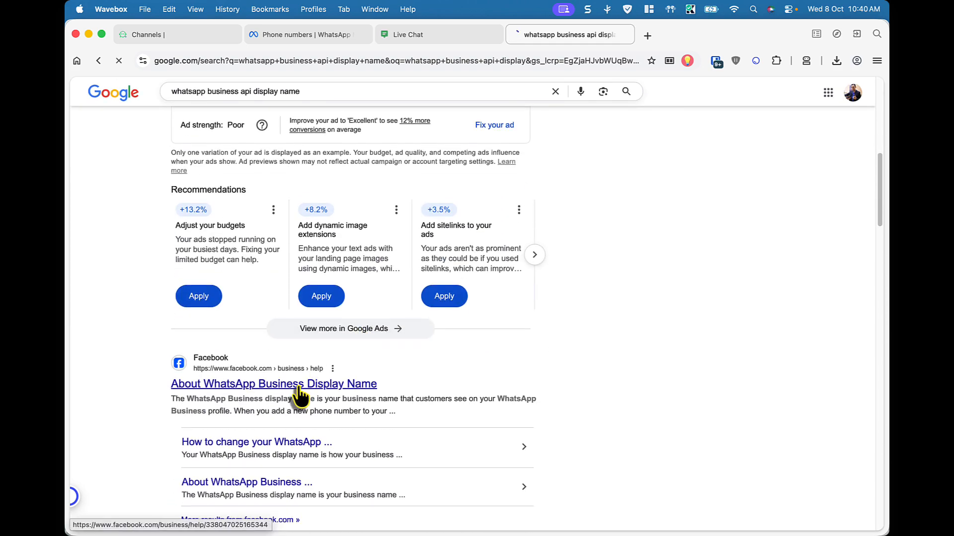
{"action": "left_click", "coordinate": [299, 395]}
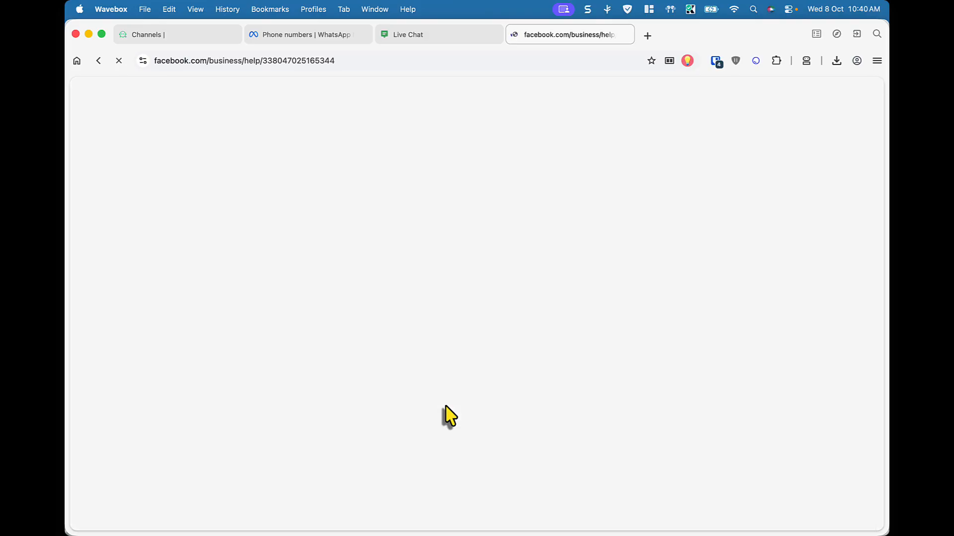
{"action": "left_click", "coordinate": [192, 35]}
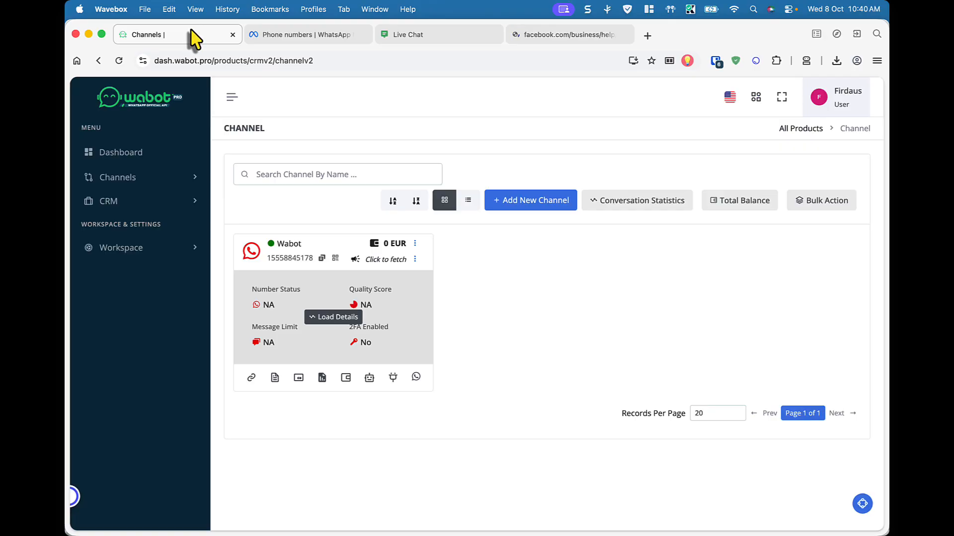